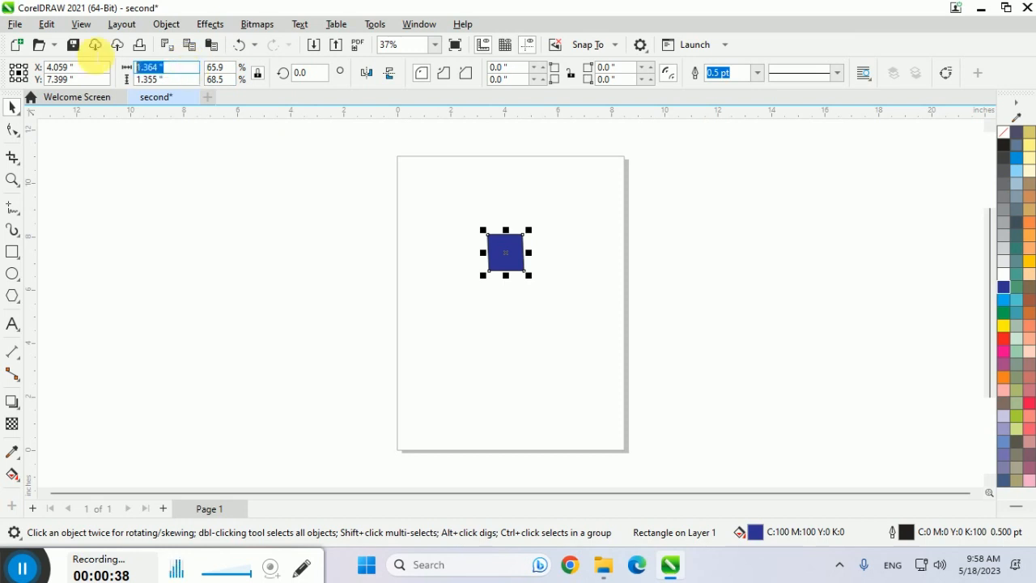
# Set the blue rectangle's width and height to 2 inches each.
pyautogui.write('2')
pyautogui.press('Return')
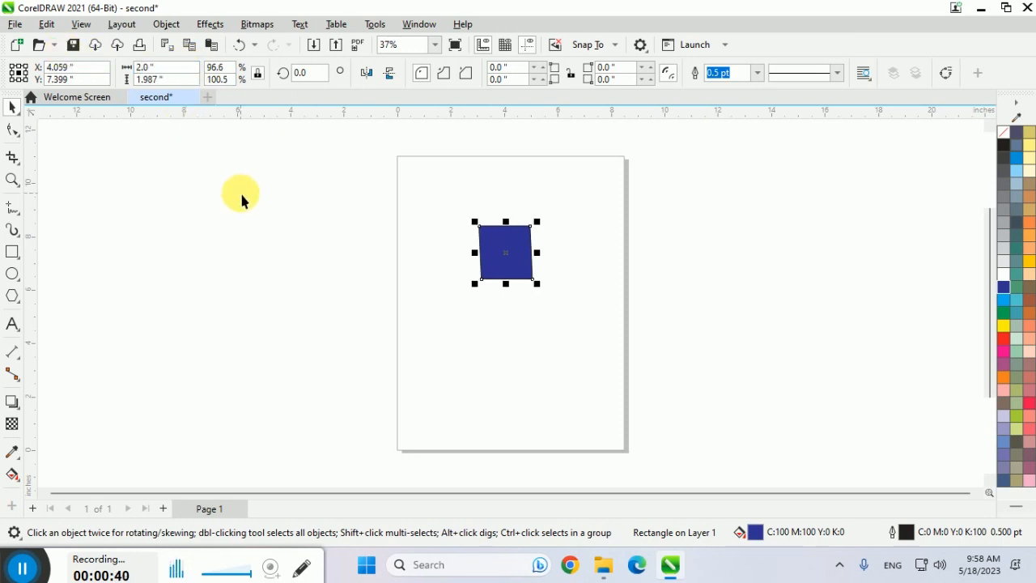
pyautogui.click(146, 78)
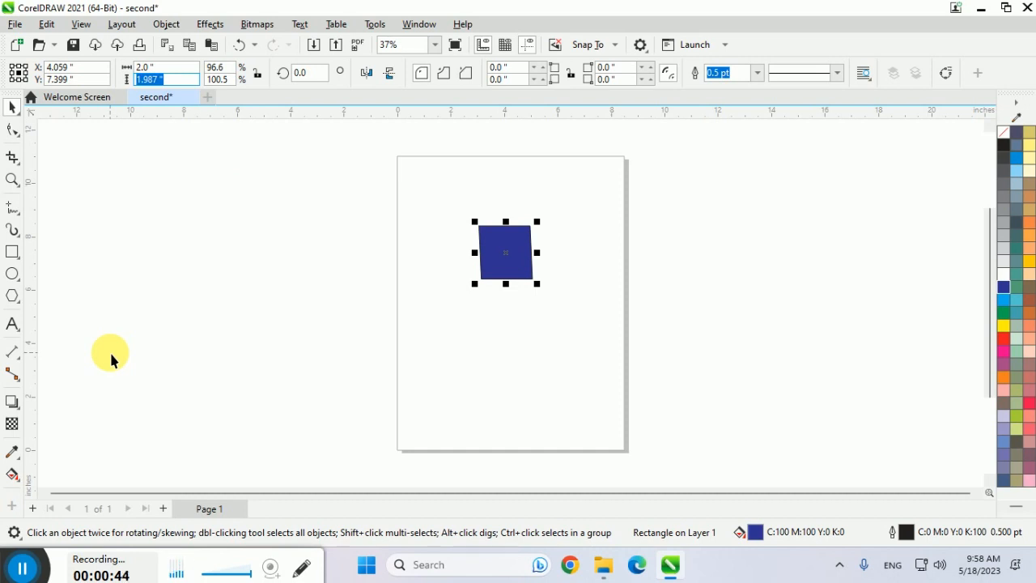
pyautogui.press('Return')
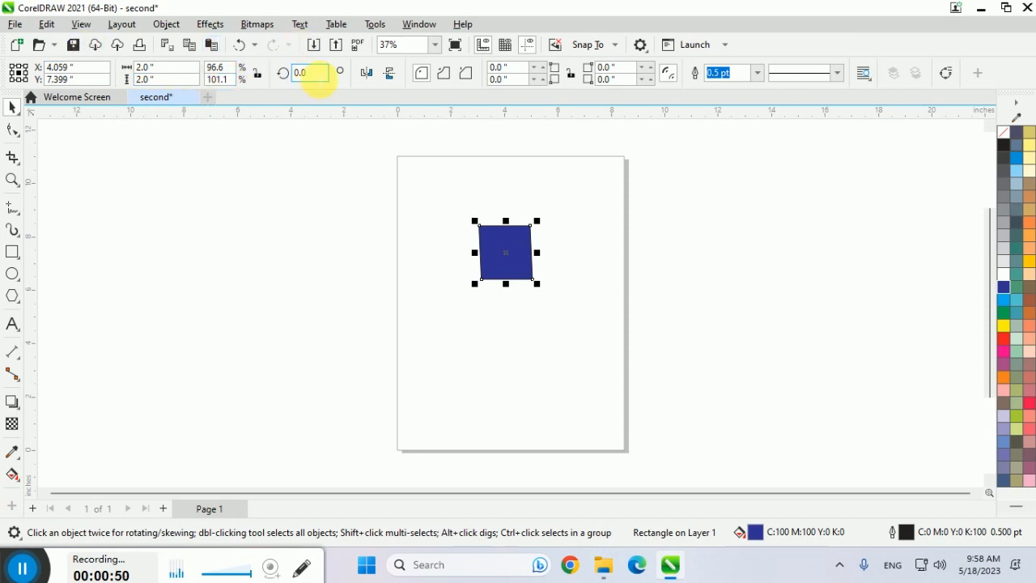
# Try rotating the blue square by 45 degrees and undo the rotation.
pyautogui.click(312, 74)
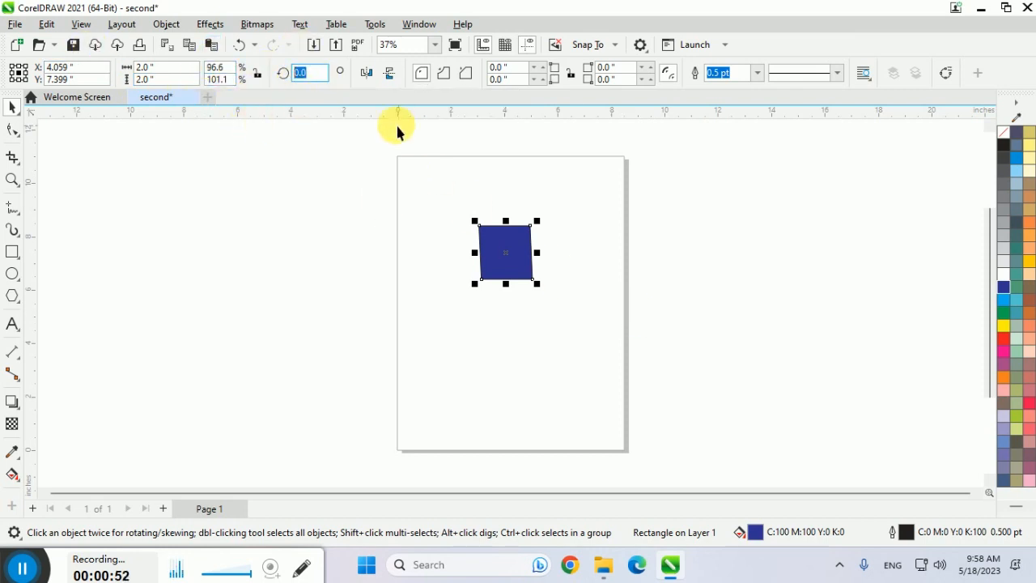
pyautogui.write('45')
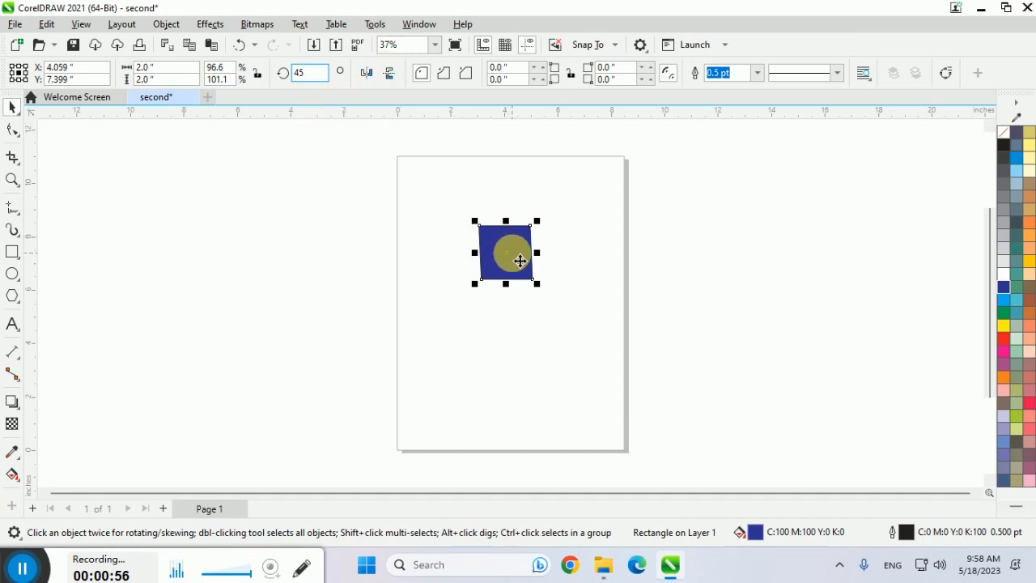
pyautogui.press('Return')
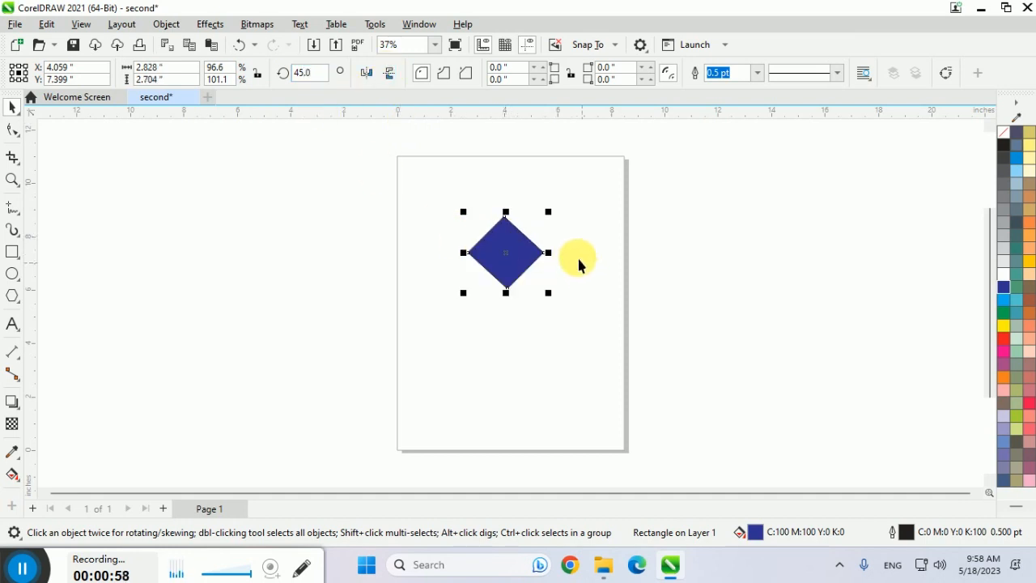
pyautogui.hotkey('ctrl', 'z')
# Rotate the blue square to 30 degrees and change its rotation angle to -30 degrees.
pyautogui.click(316, 75)
pyautogui.write('30')
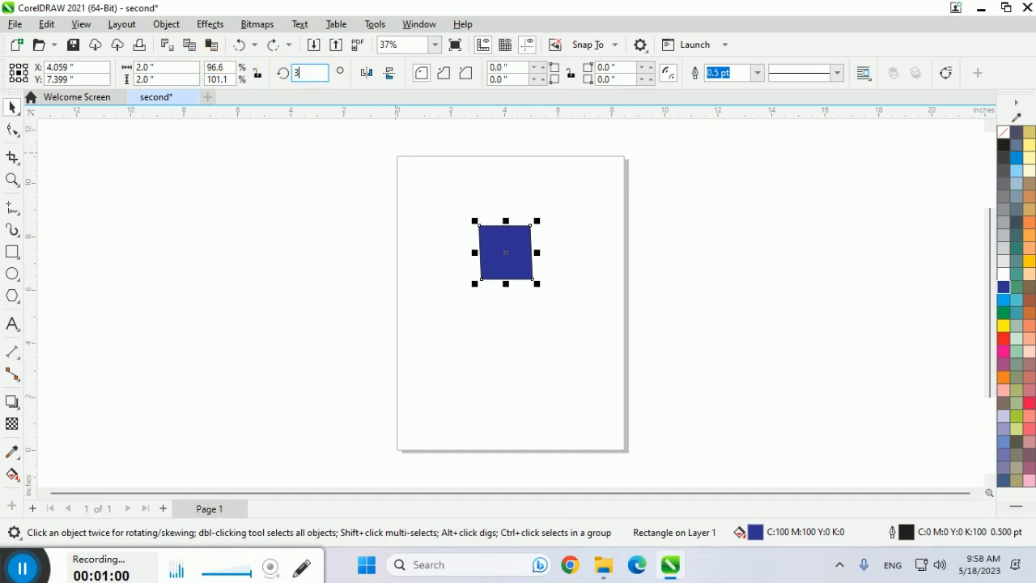
pyautogui.press('Return')
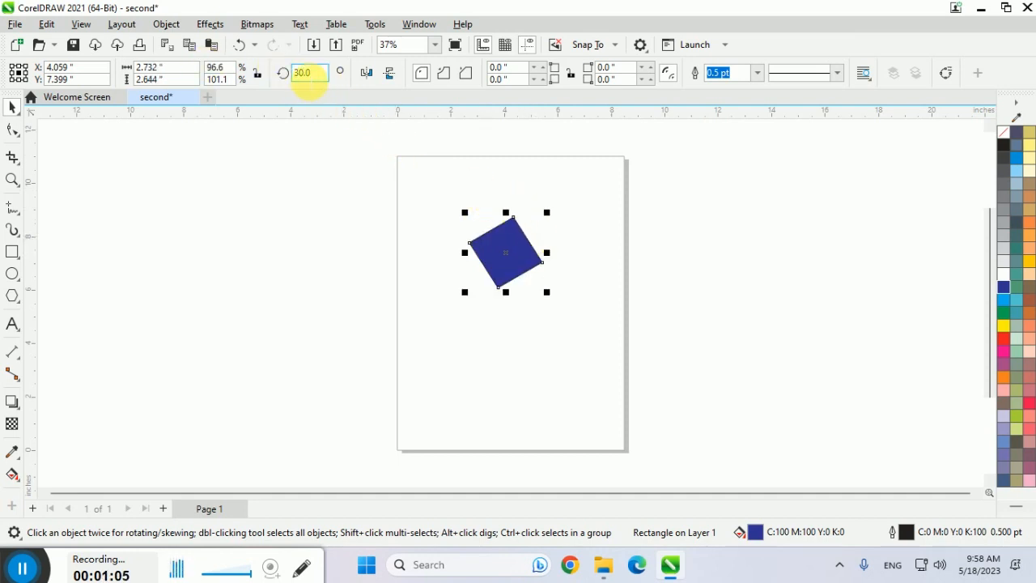
pyautogui.click(301, 74)
pyautogui.write('-30')
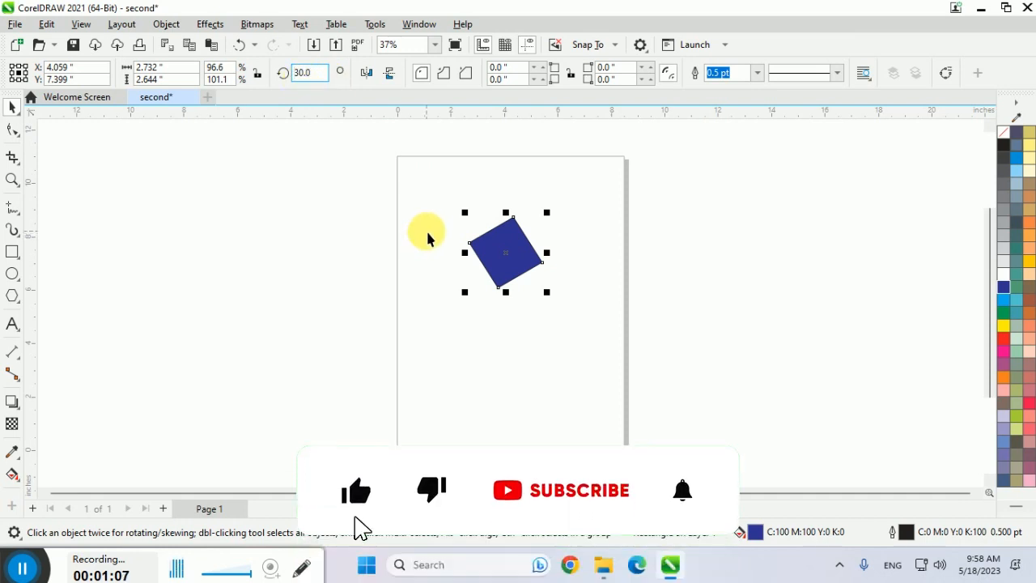
pyautogui.press('Return')
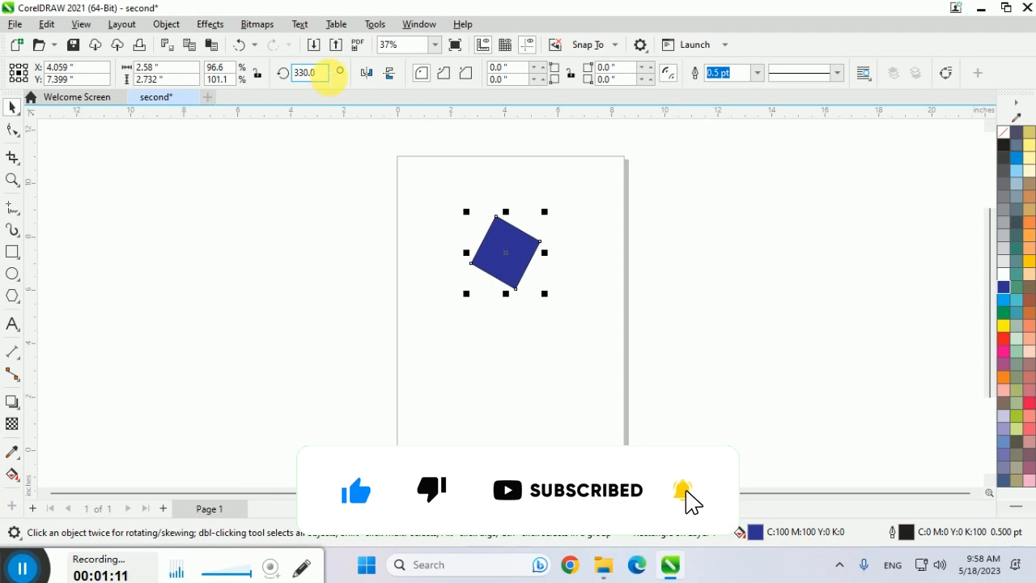
# Reset the square's rotation angle to 0 degrees and fill the square with yellow.
pyautogui.click(323, 73)
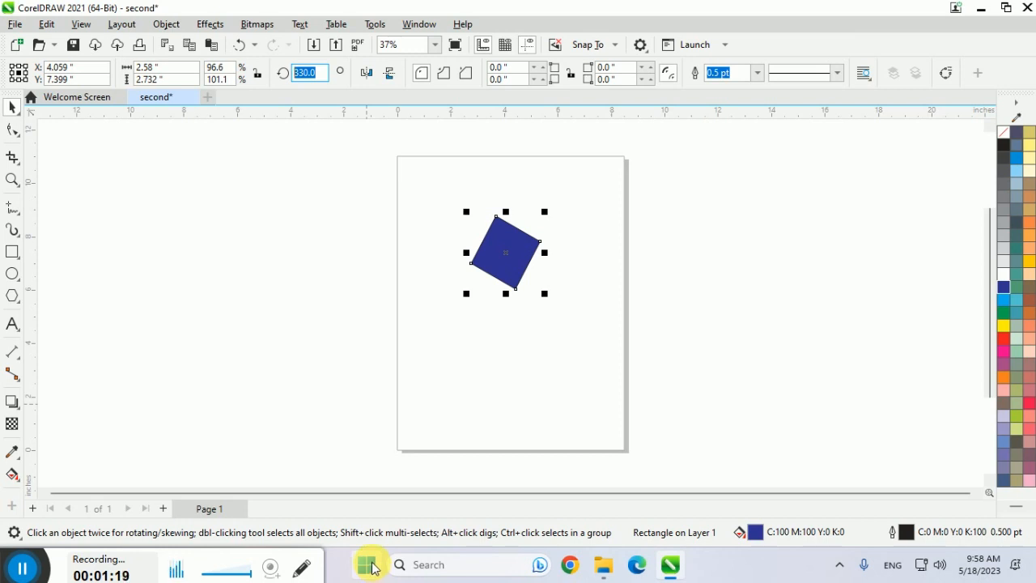
pyautogui.write('0')
pyautogui.press('Return')
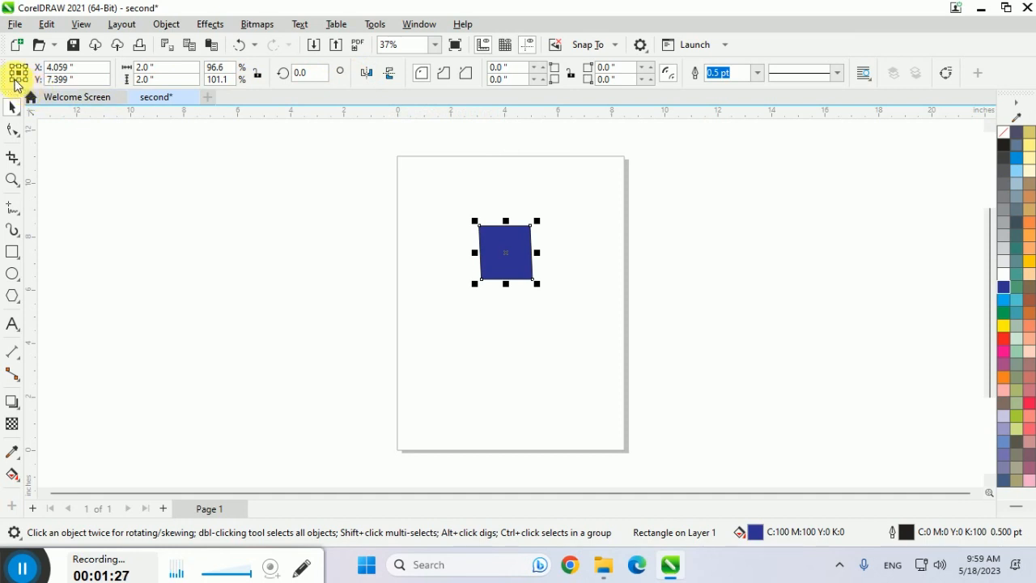
pyautogui.click(1003, 325)
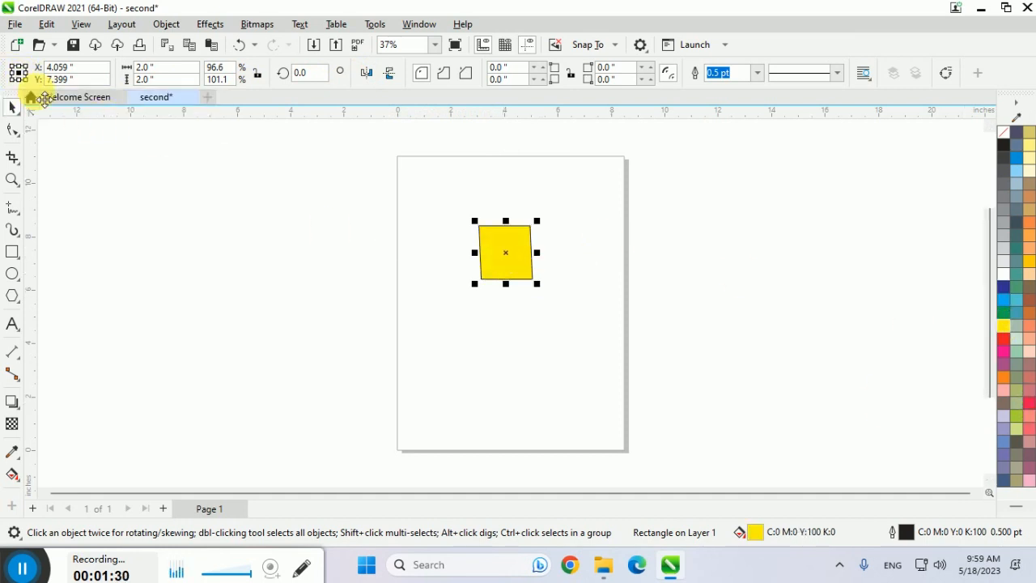
# Mirror the yellow square horizontally about its centre reference point several times.
pyautogui.click(369, 75)
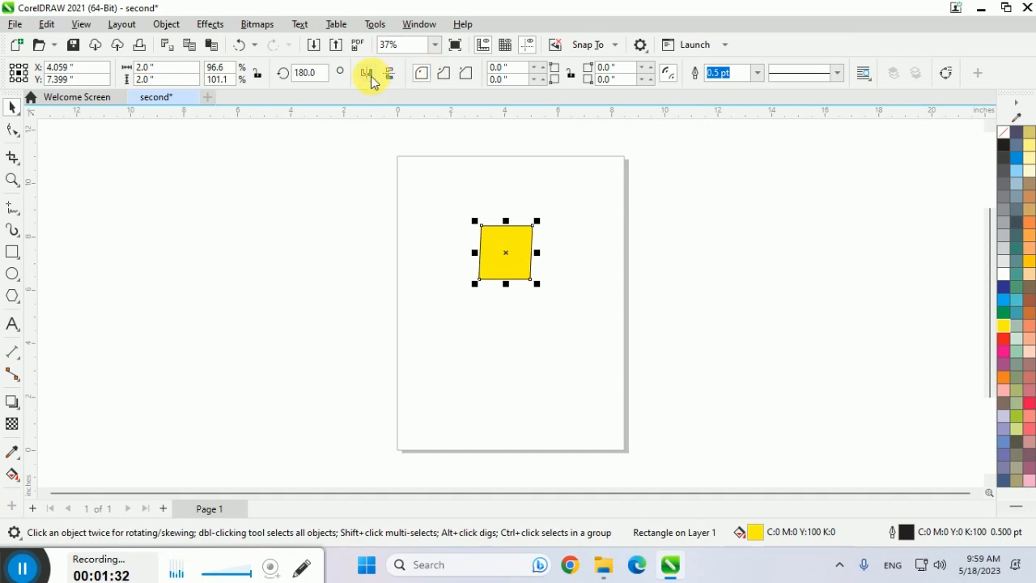
pyautogui.click(369, 74)
pyautogui.click(369, 75)
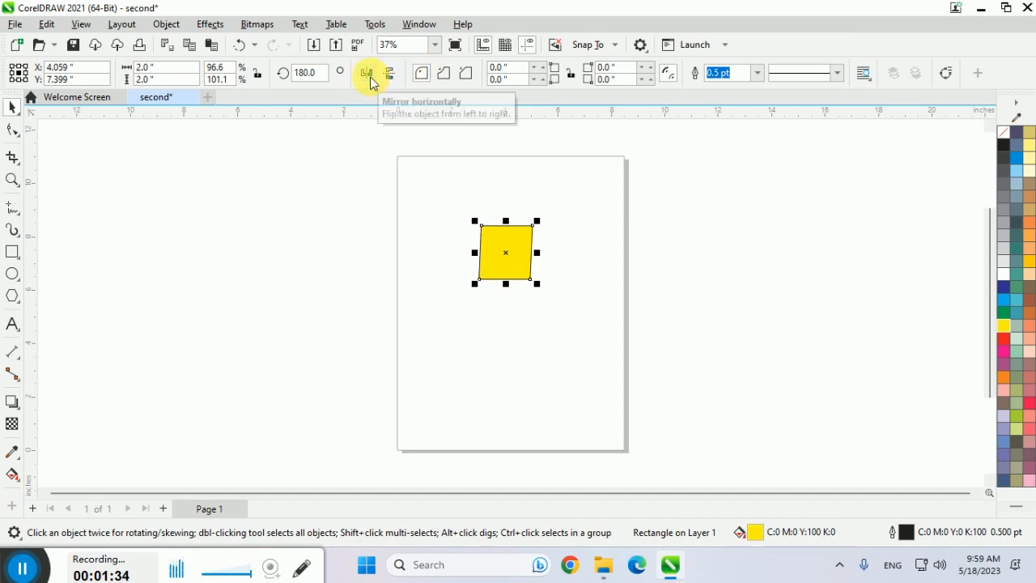
pyautogui.click(369, 75)
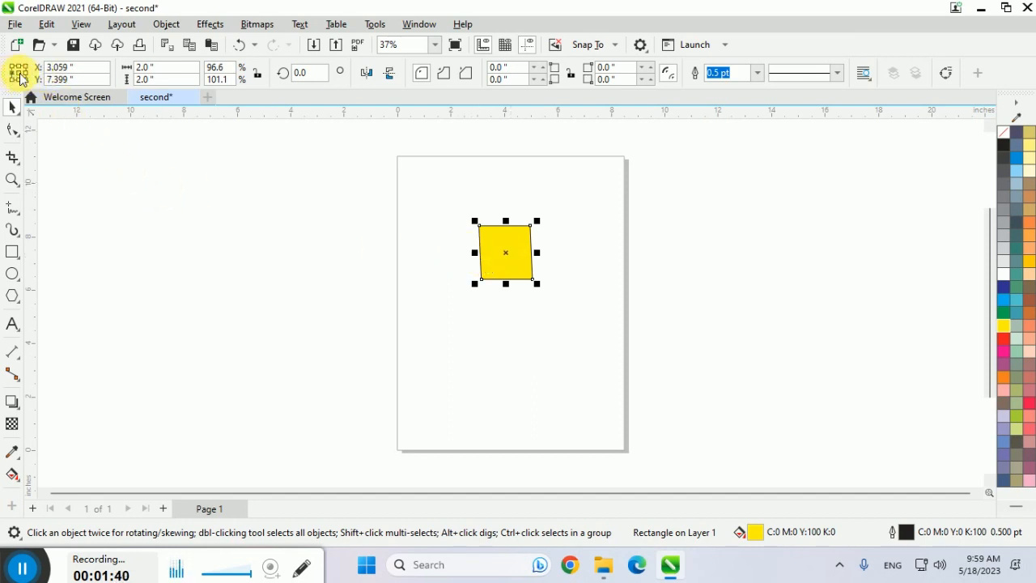
# Mirror the yellow square horizontally three times using its middle-left reference point, flipping it leftward off the page.
pyautogui.click(366, 74)
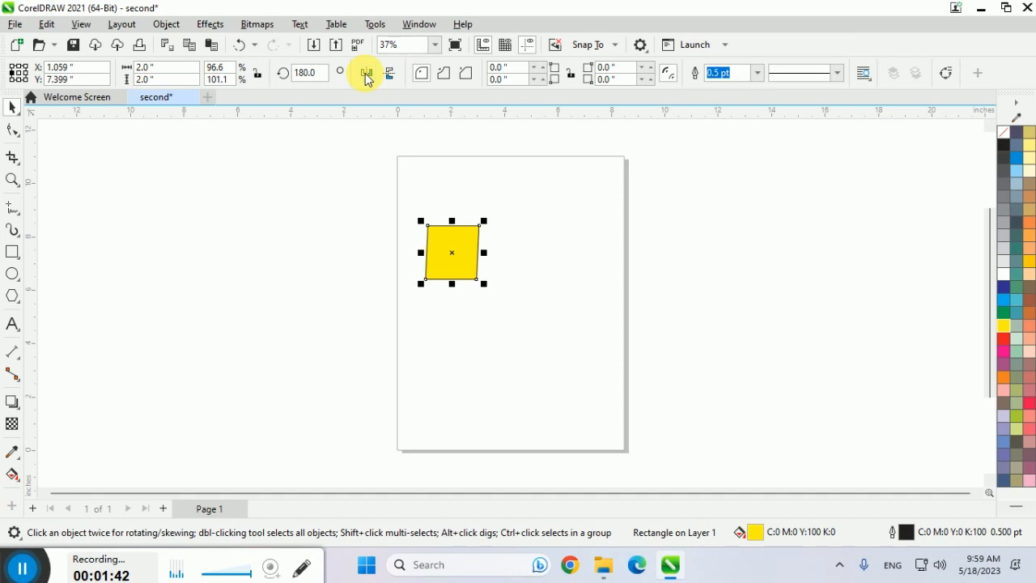
pyautogui.click(366, 75)
pyautogui.click(366, 75)
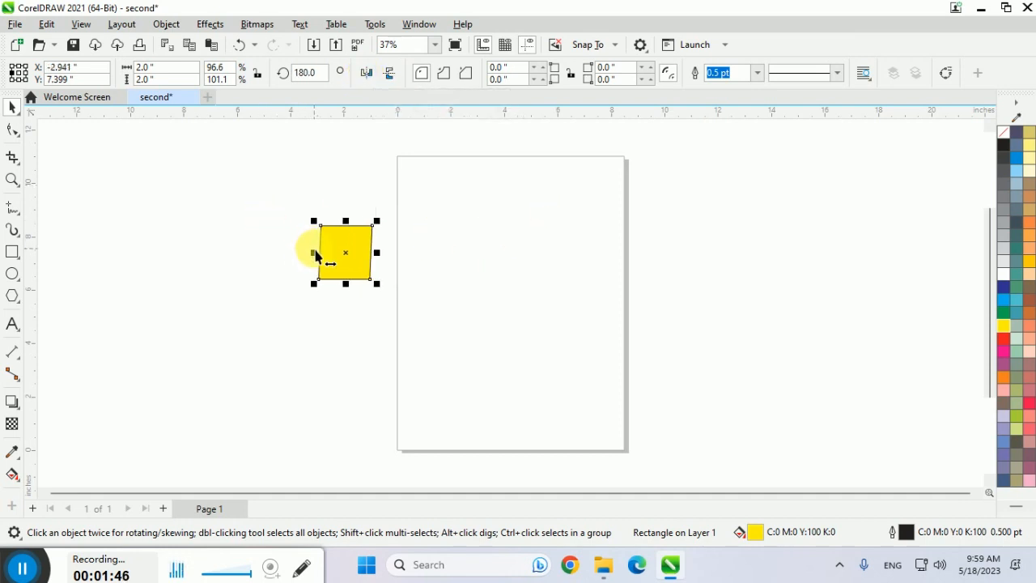
# Choose the middle-right reference point and mirror the yellow square horizontally three times back onto the page.
pyautogui.click(29, 74)
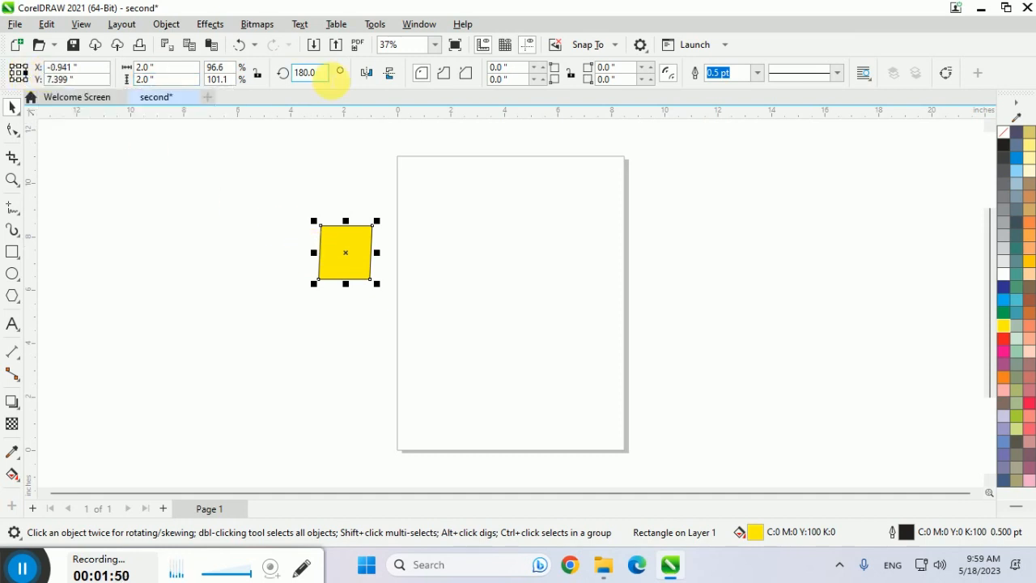
pyautogui.click(368, 74)
pyautogui.click(368, 74)
pyautogui.click(367, 74)
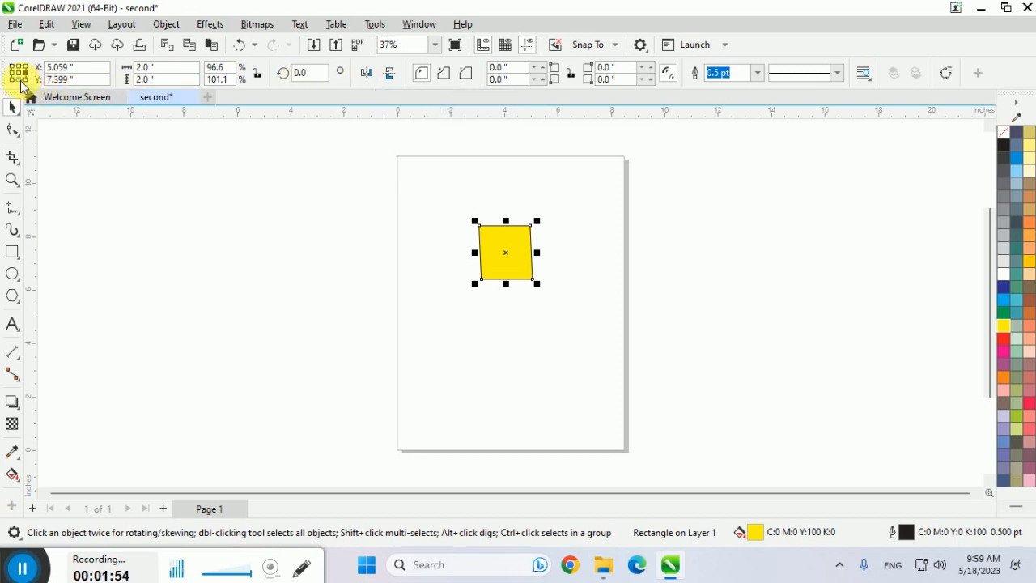
# Choose the bottom-centre reference point and mirror the yellow square vertically twice down the page.
pyautogui.click(19, 80)
pyautogui.click(390, 75)
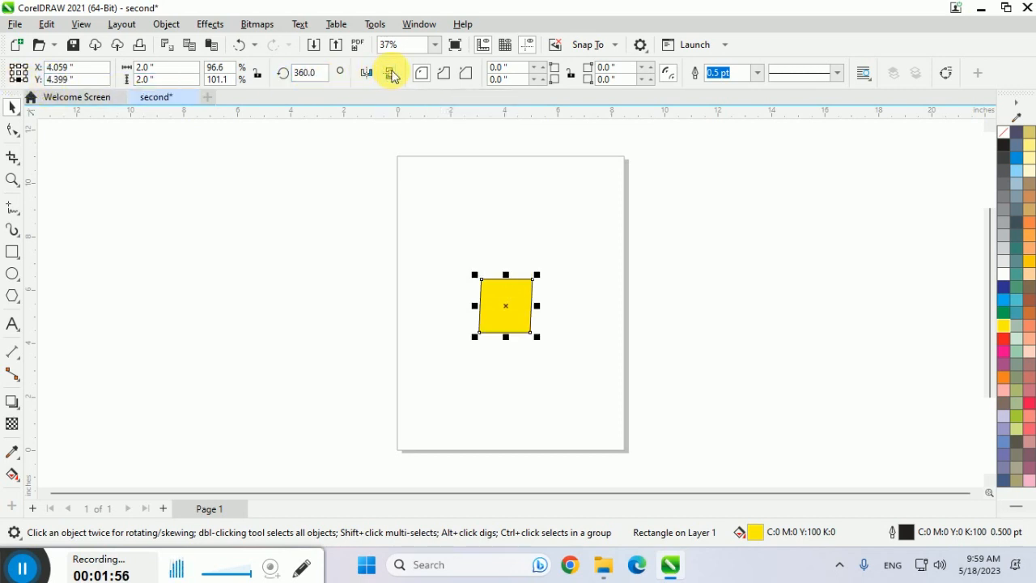
pyautogui.click(390, 74)
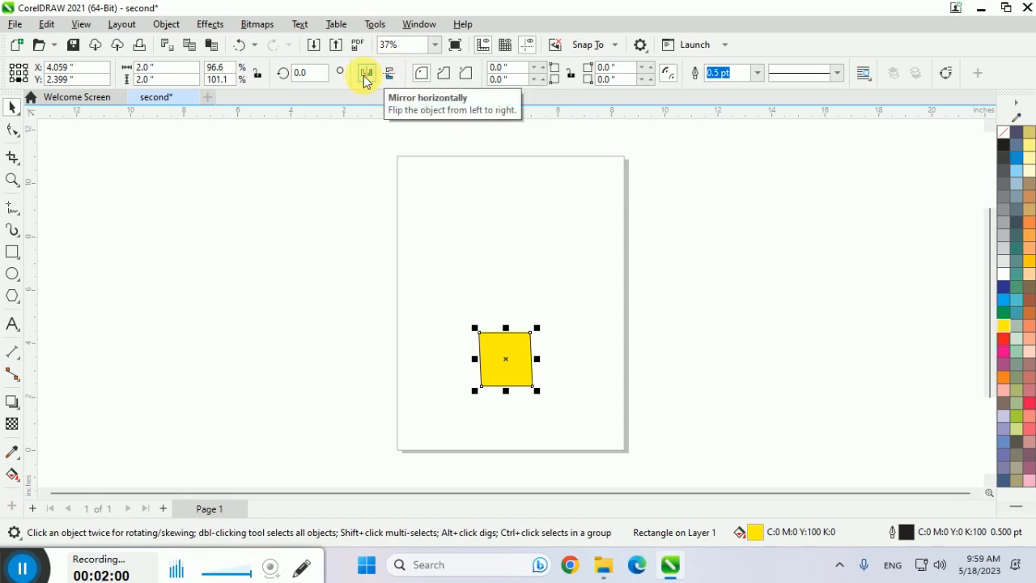
# Delete the yellow square and draw a new square about 2.47 inches wide near the middle of the page.
pyautogui.press('Delete')
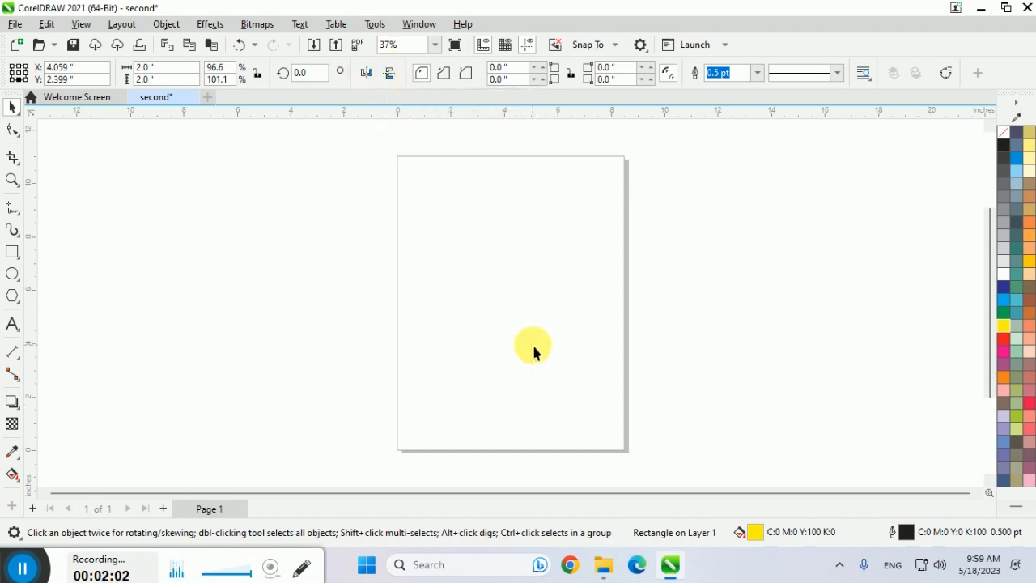
pyautogui.click(12, 252)
pyautogui.moveTo(451, 246); pyautogui.dragTo(515, 312)
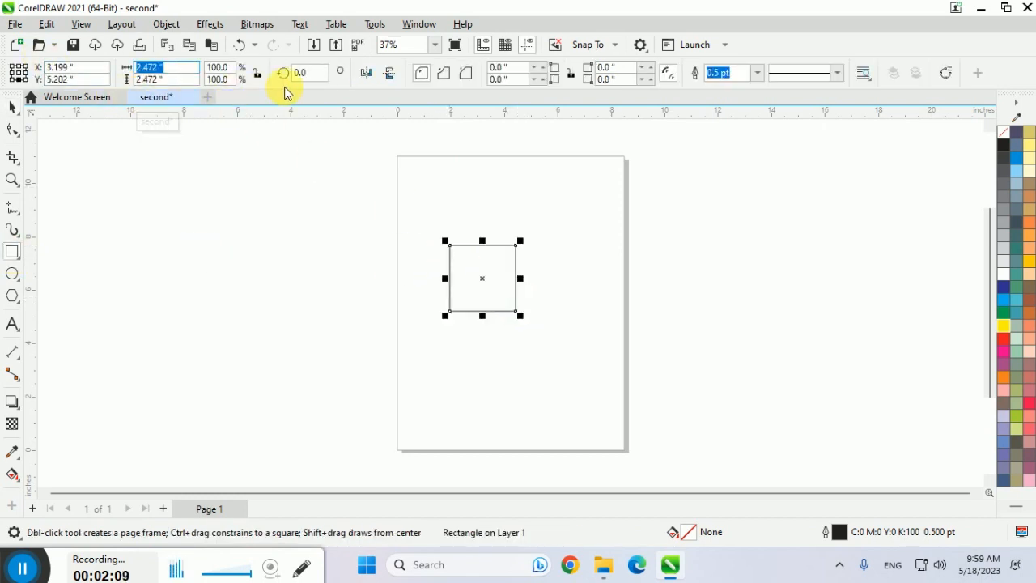
# Lock the new square's proportions and set its width to 2 inches.
pyautogui.click(258, 74)
pyautogui.moveTo(182, 69); pyautogui.dragTo(84, 72)
pyautogui.write('2')
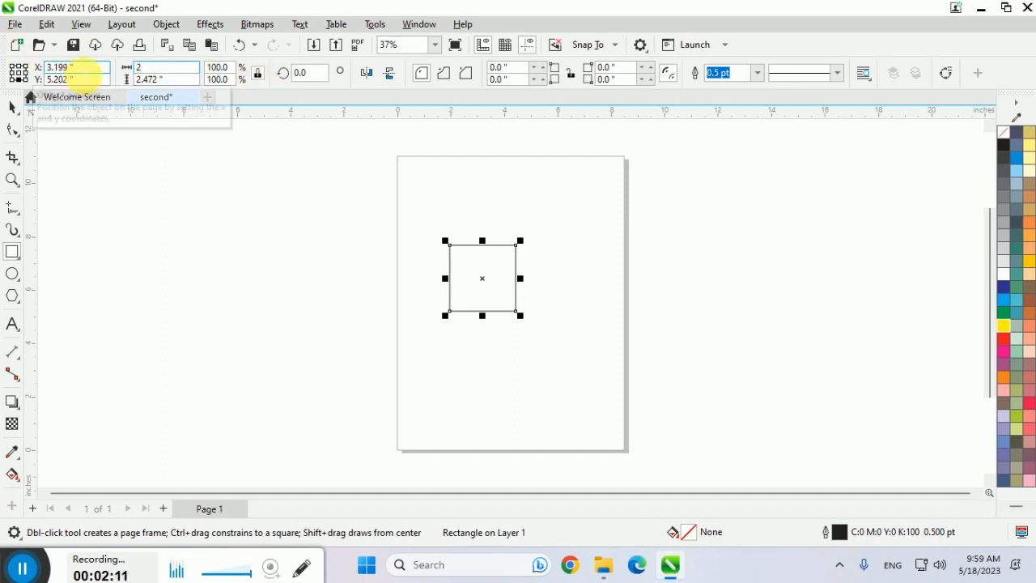
pyautogui.press('Return')
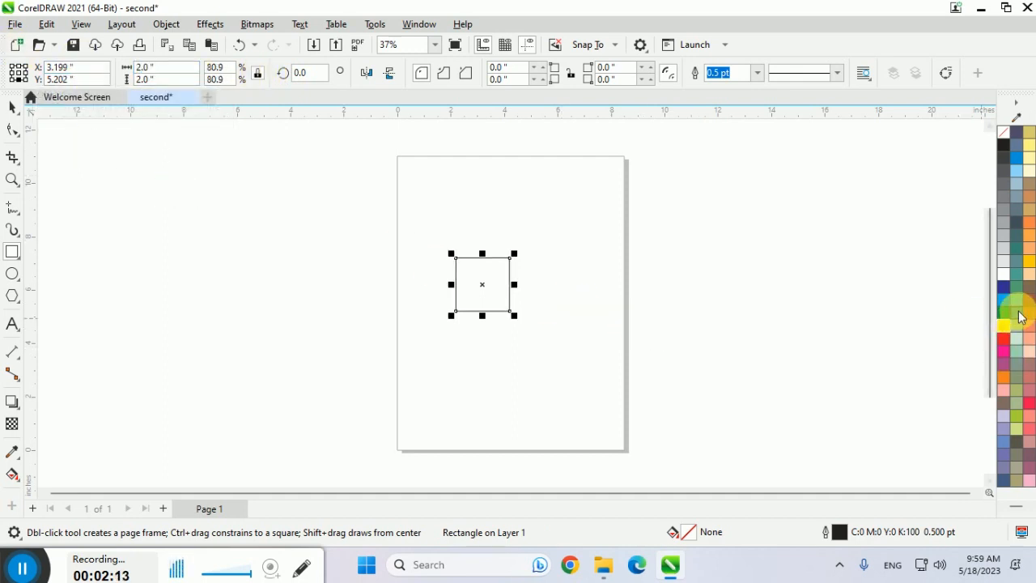
# Fill the square with light green (C:40 M:0 Y:40 K:0) and reselect it with the Pick tool.
pyautogui.click(1016, 354)
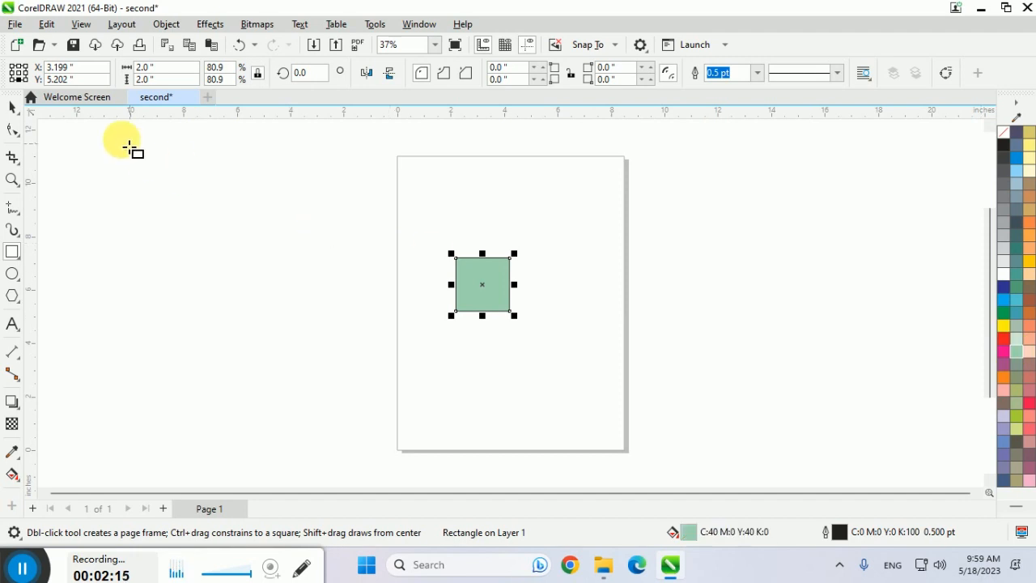
pyautogui.click(13, 106)
pyautogui.click(316, 253)
pyautogui.moveTo(425, 236); pyautogui.dragTo(535, 337)
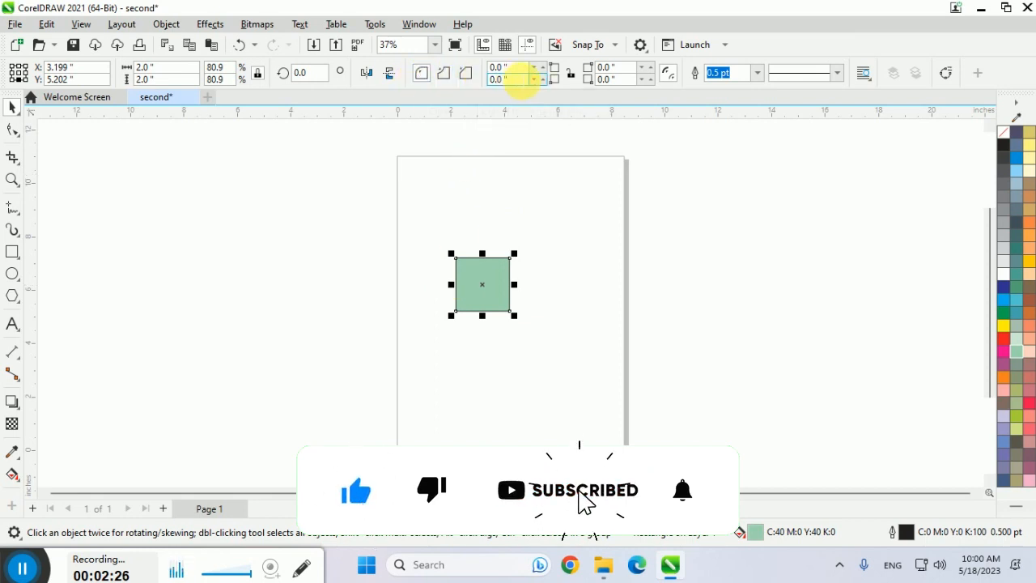
# Round only the green square's top-left corner with a 2-inch radius.
pyautogui.click(496, 68)
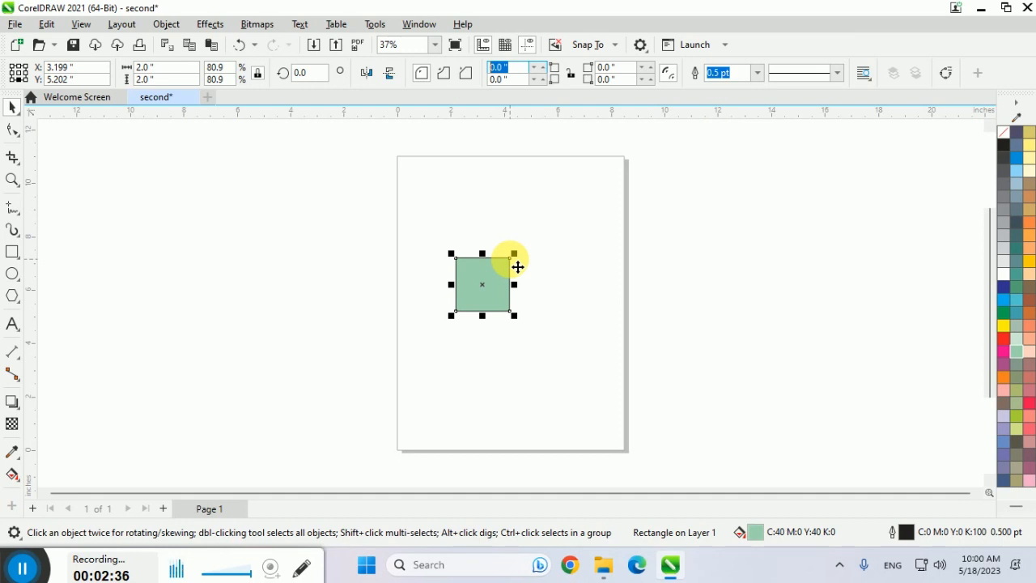
pyautogui.write('2')
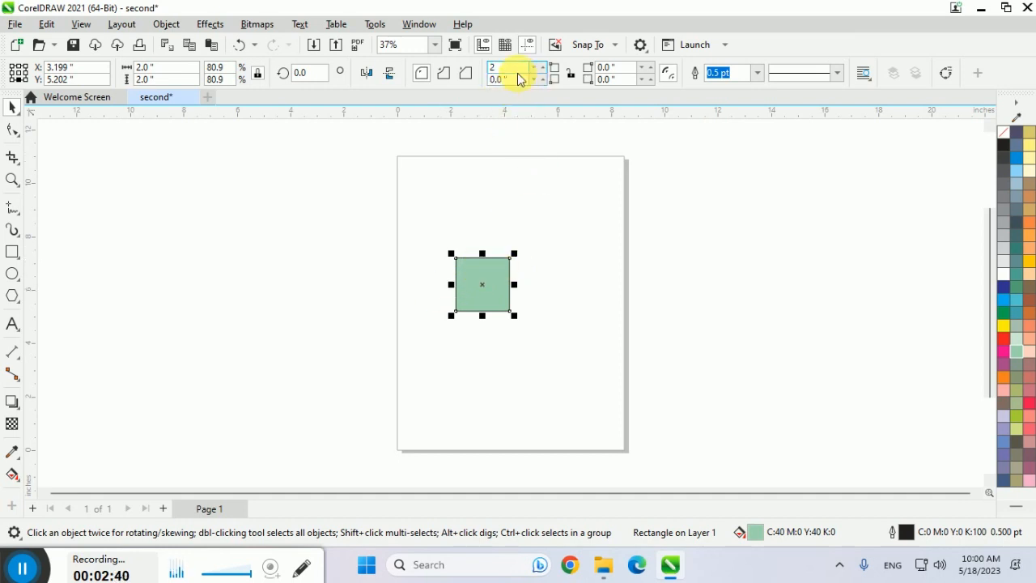
pyautogui.press('Return')
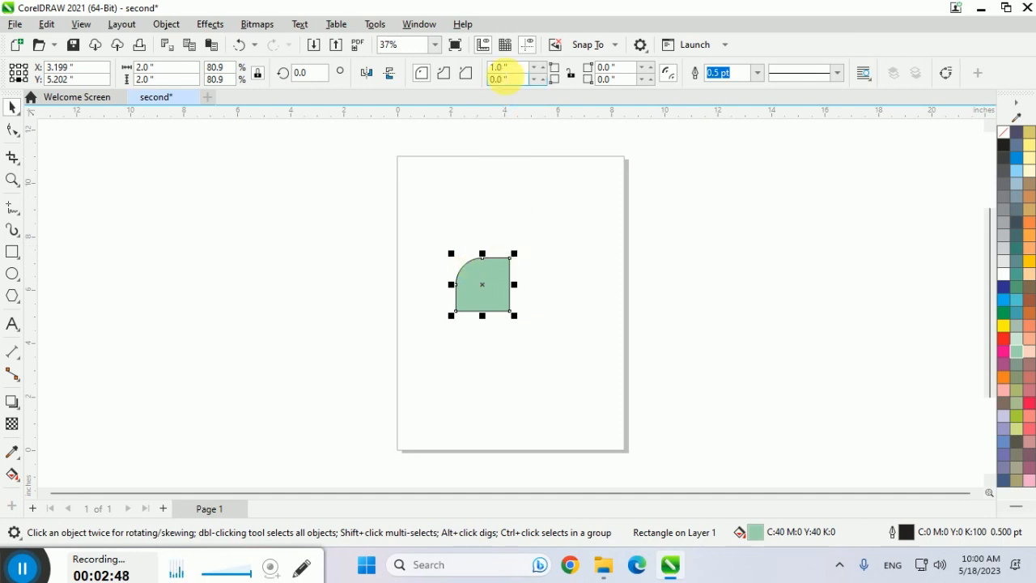
pyautogui.doubleClick(497, 68)
pyautogui.write('2')
pyautogui.press('Return')
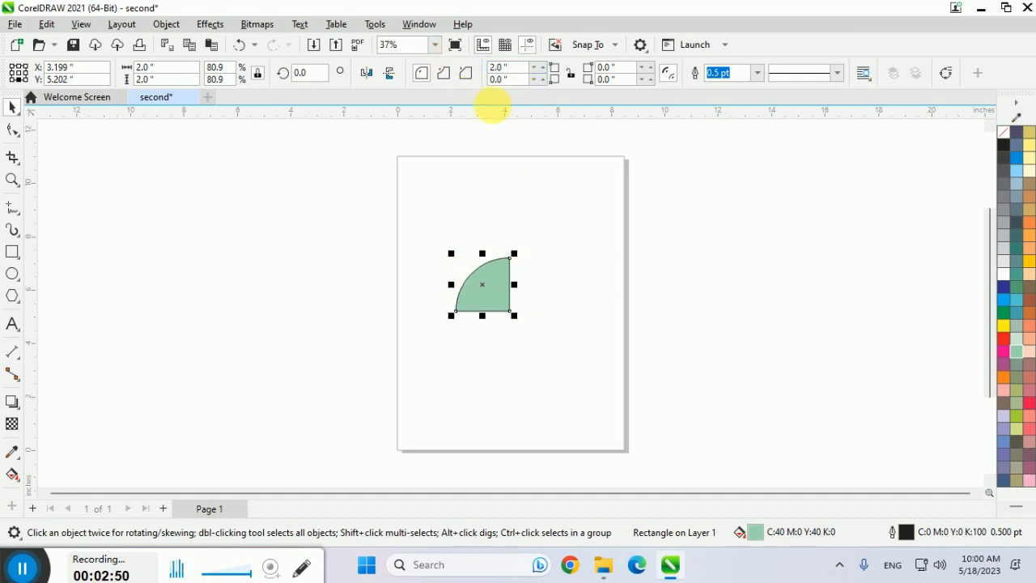
# Round the green shape's bottom-right corner with a 2-inch radius to form a leaf, and deselect it.
pyautogui.doubleClick(622, 78)
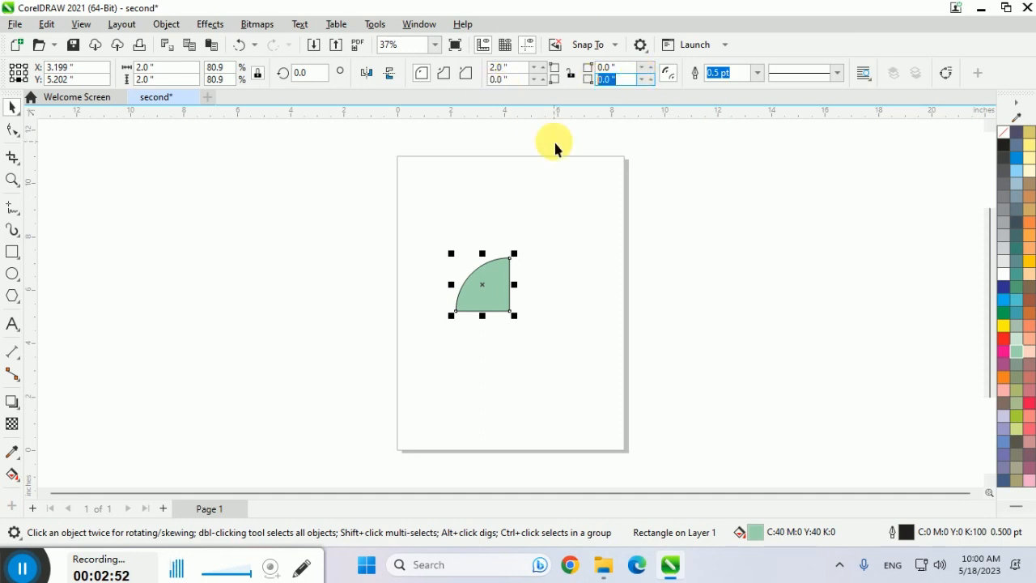
pyautogui.write('2')
pyautogui.press('Return')
pyautogui.click(549, 402)
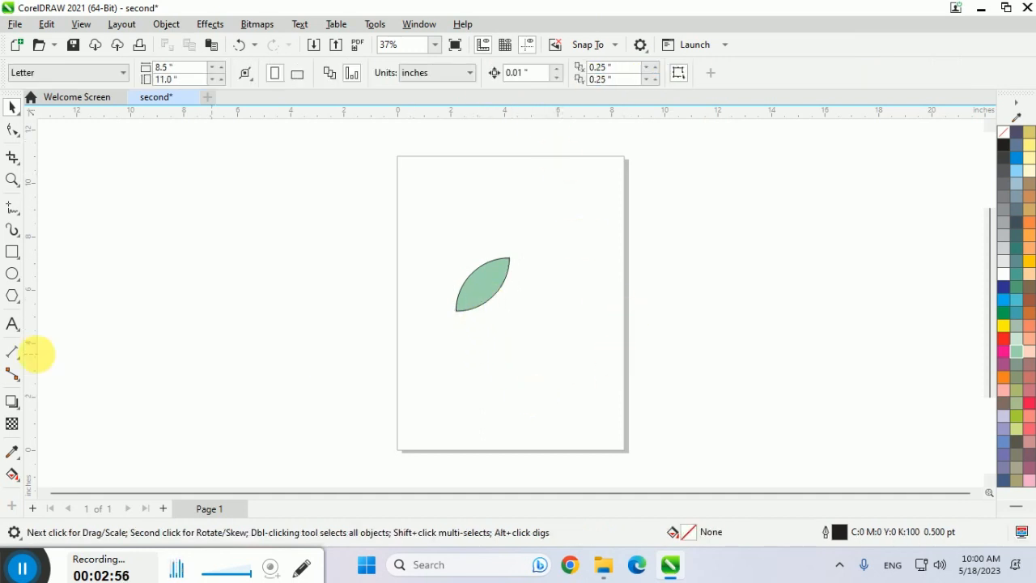
# Draw a tall, narrow ellipse about 1.14 by 3.52 inches below and to the right of the green leaf.
pyautogui.click(12, 273)
pyautogui.moveTo(579, 316); pyautogui.dragTo(541, 402)
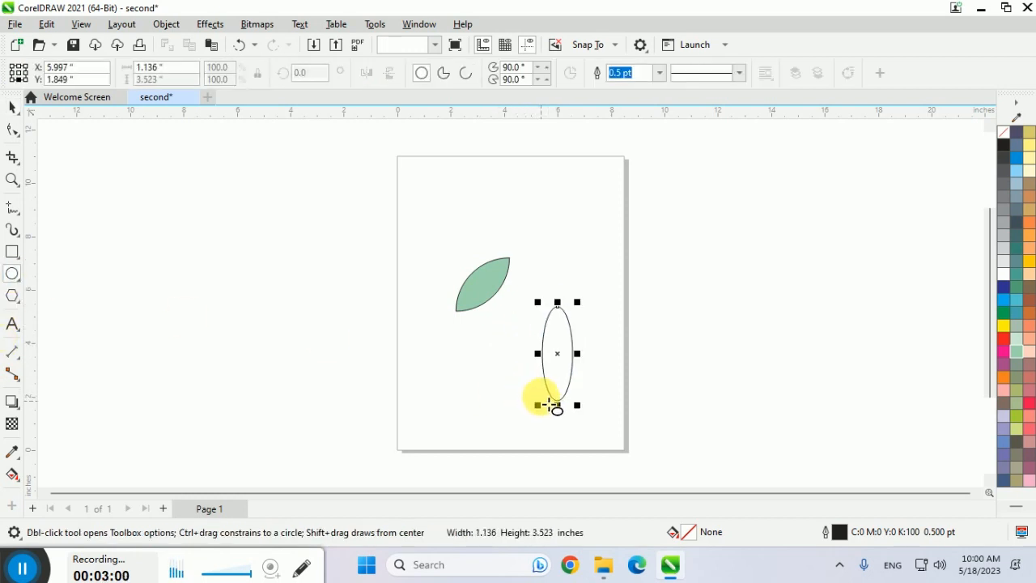
# Rotate the ellipse to about 316° so it leans like the leaf, and move it just beside the green leaf.
pyautogui.click(12, 107)
pyautogui.click(561, 354)
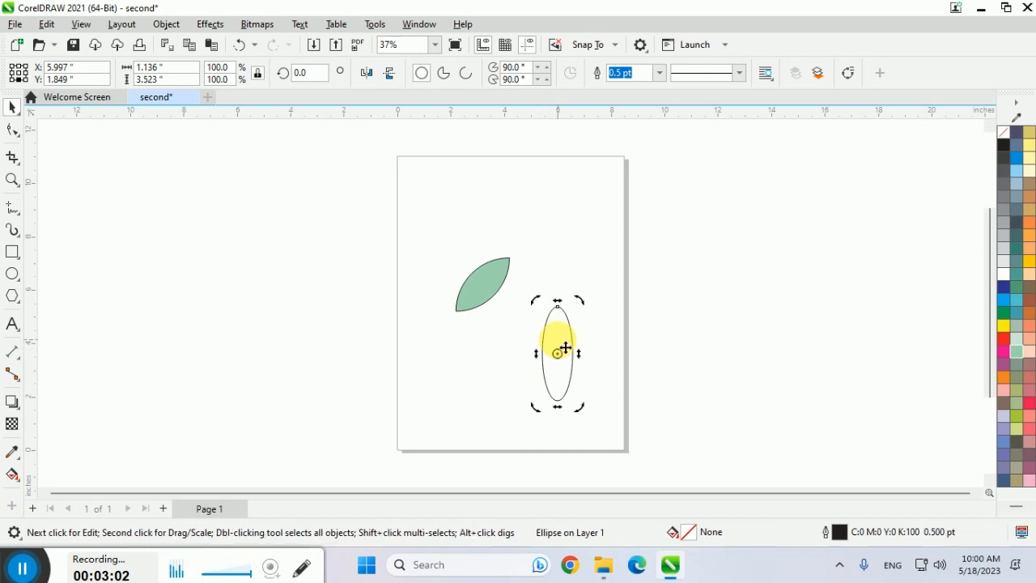
pyautogui.moveTo(580, 304); pyautogui.dragTo(628, 338)
pyautogui.click(664, 357)
pyautogui.moveTo(571, 353); pyautogui.dragTo(528, 309)
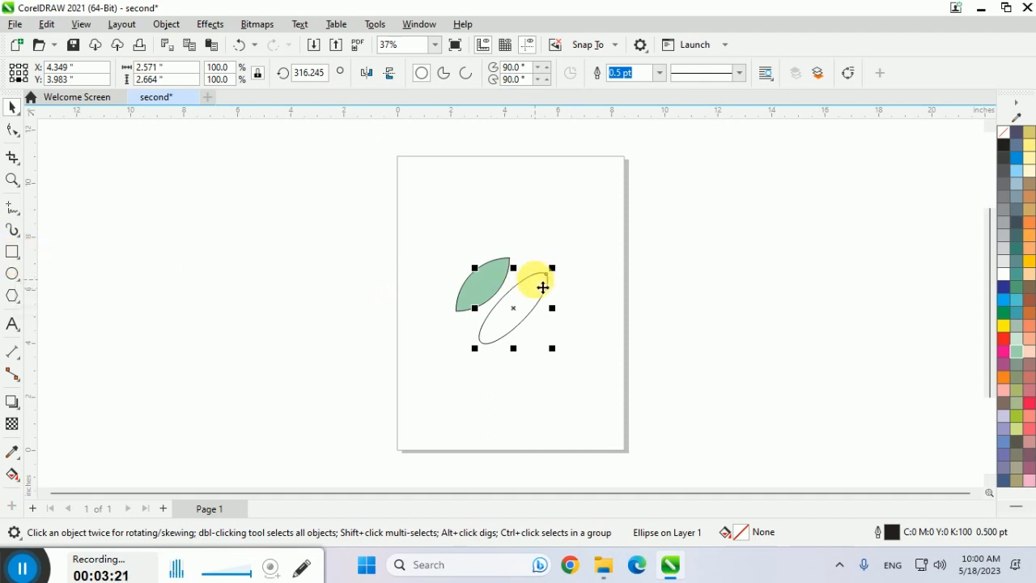
pyautogui.click(593, 278)
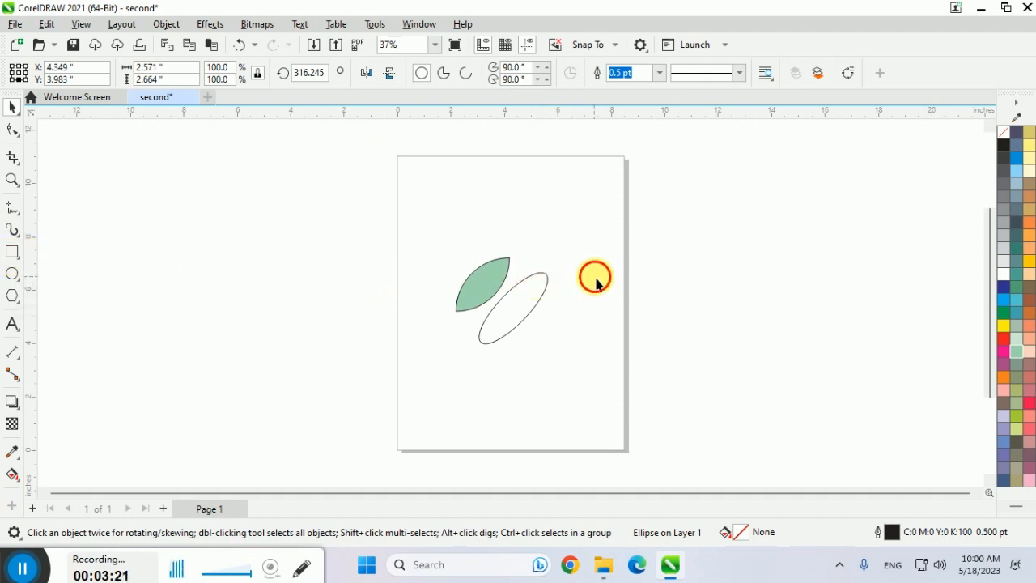
# Move the ellipse to the page's upper right area and the green leaf to its upper left area.
pyautogui.click(551, 289)
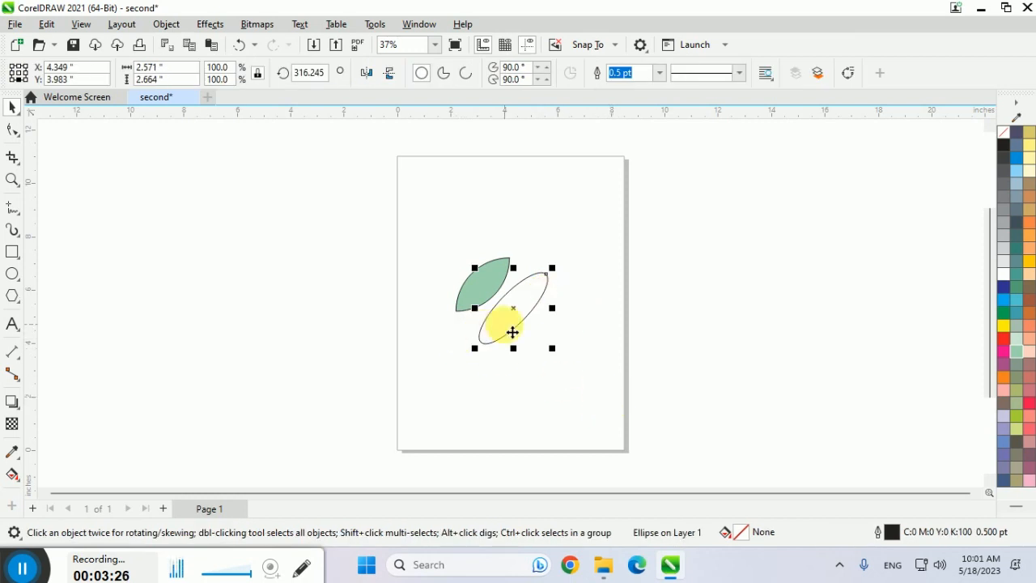
pyautogui.moveTo(508, 331); pyautogui.dragTo(572, 249)
pyautogui.moveTo(479, 296); pyautogui.dragTo(449, 258)
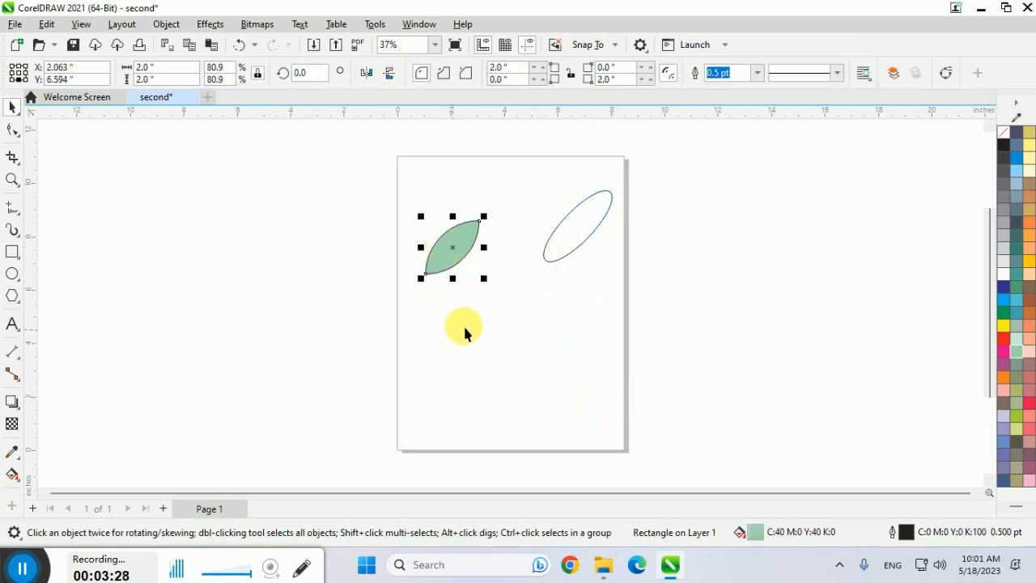
pyautogui.click(559, 252)
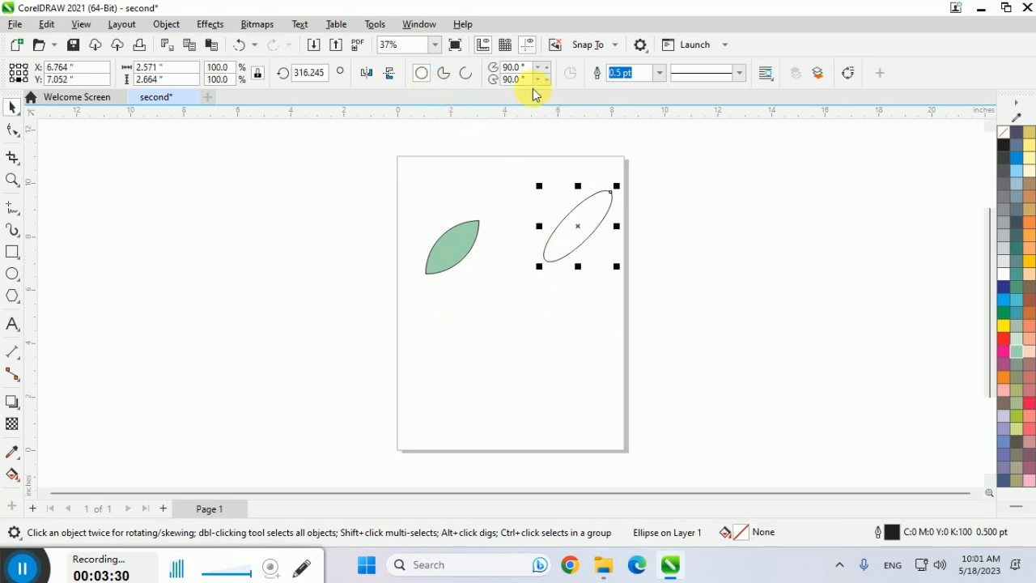
pyautogui.click(468, 239)
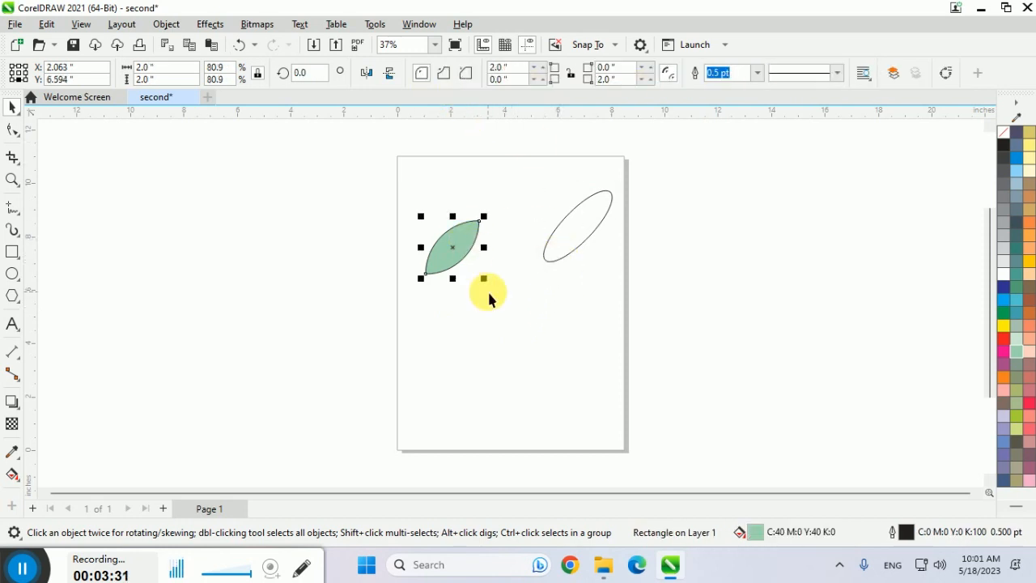
pyautogui.click(586, 238)
# Set the radii of the green leaf's top-left and bottom-right corners to 1 inch.
pyautogui.click(456, 261)
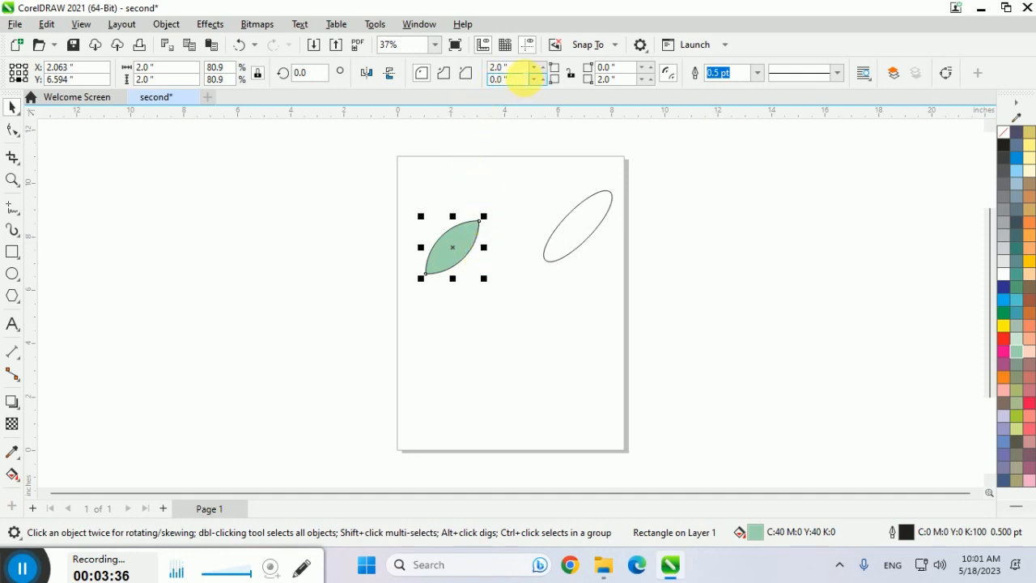
pyautogui.moveTo(519, 68); pyautogui.dragTo(455, 58)
pyautogui.write('1')
pyautogui.press('Return')
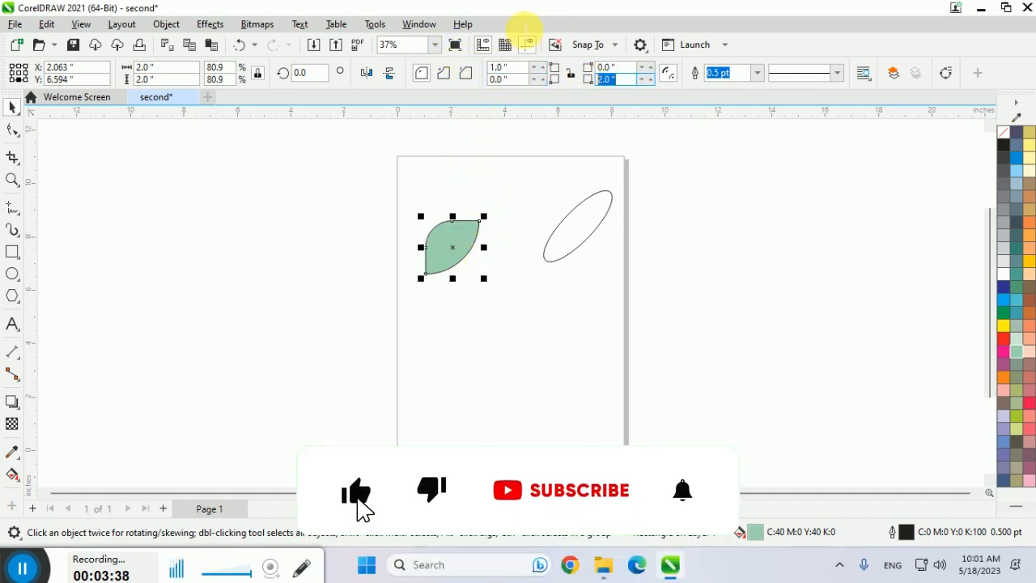
pyautogui.moveTo(627, 79); pyautogui.dragTo(599, 79)
pyautogui.write('1')
pyautogui.press('Return')
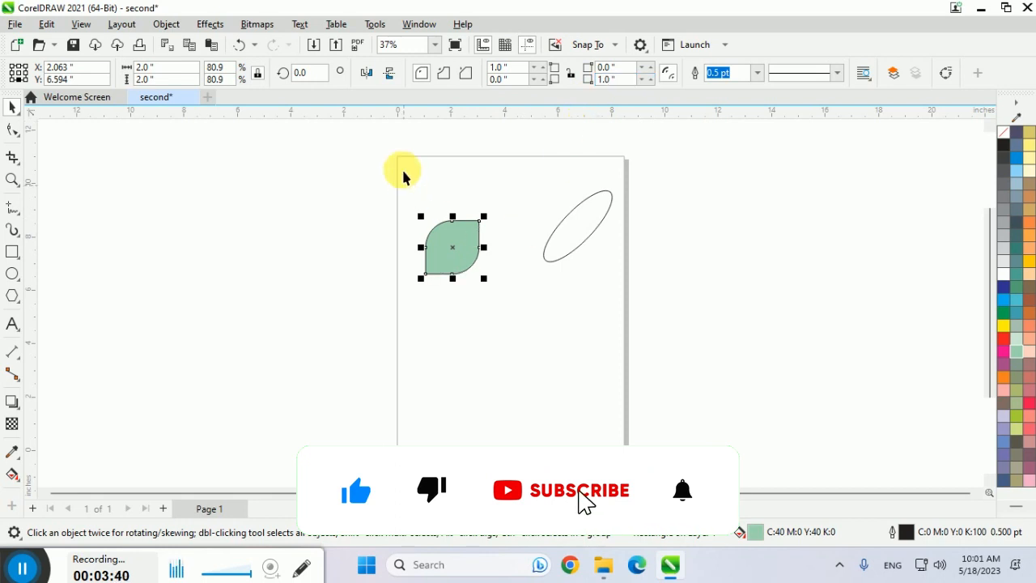
# Try scalloped corners on the green shape and change them to chamfered.
pyautogui.click(443, 73)
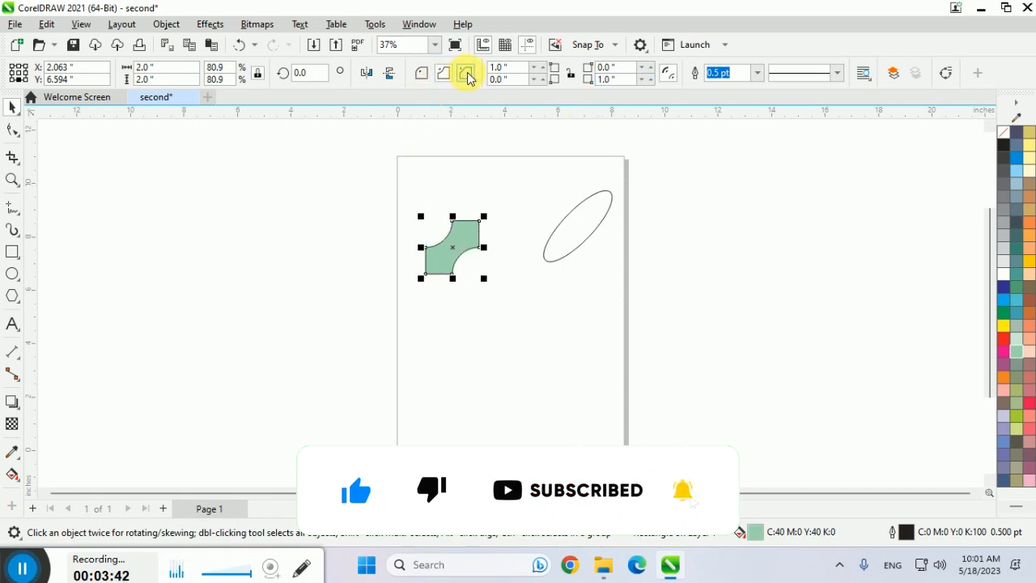
pyautogui.click(468, 75)
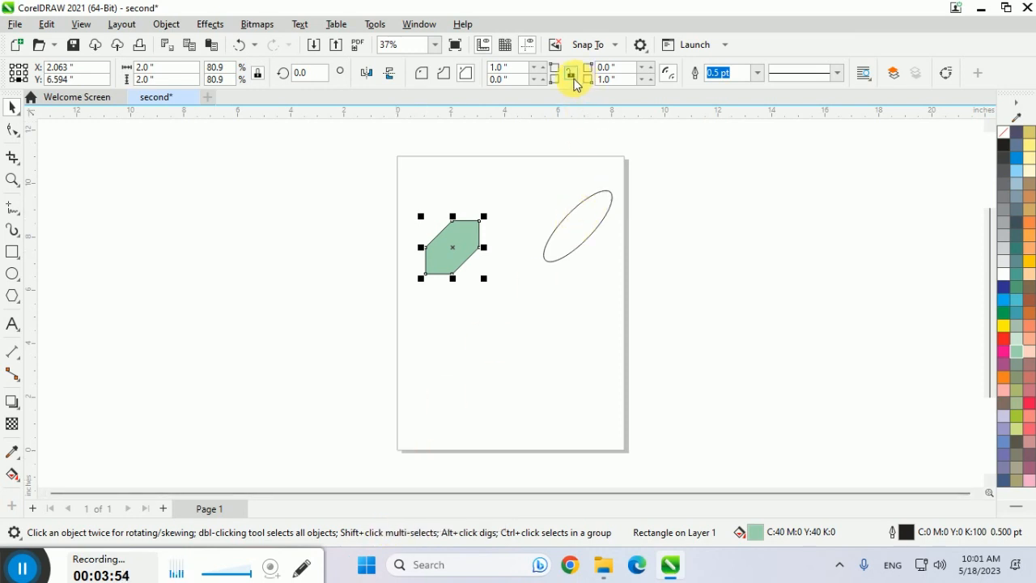
# Reset the green shape's top-left and bottom-right corner values to 0 inches to restore the square.
pyautogui.moveTo(512, 69); pyautogui.dragTo(417, 84)
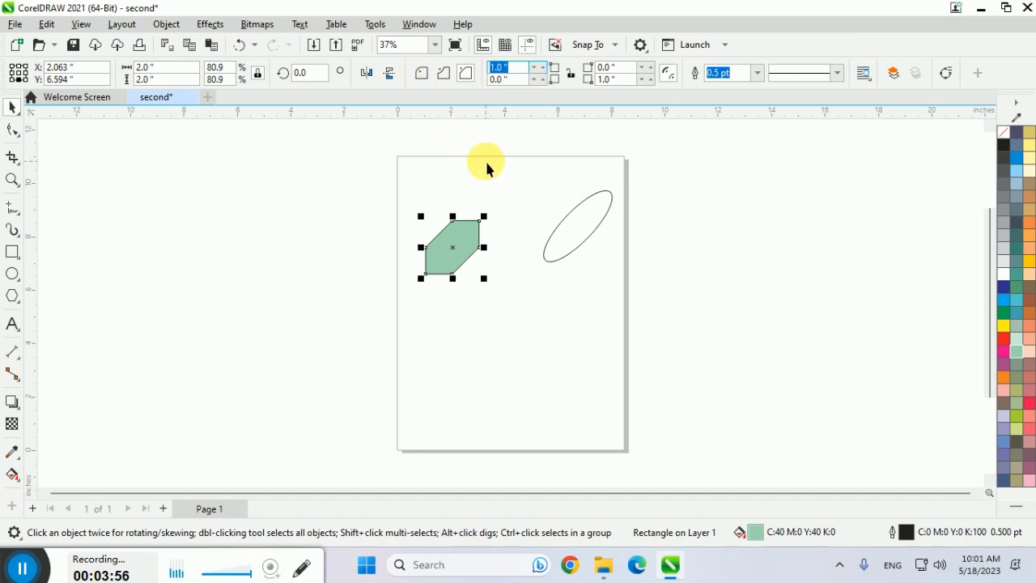
pyautogui.write('0')
pyautogui.press('Return')
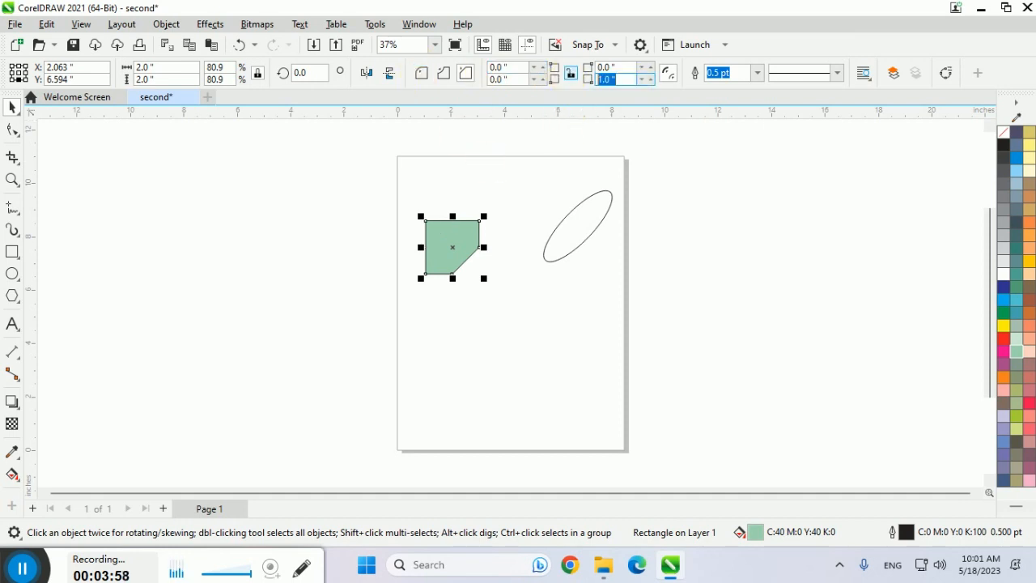
pyautogui.click(558, 75)
pyautogui.click(738, 303)
pyautogui.click(444, 267)
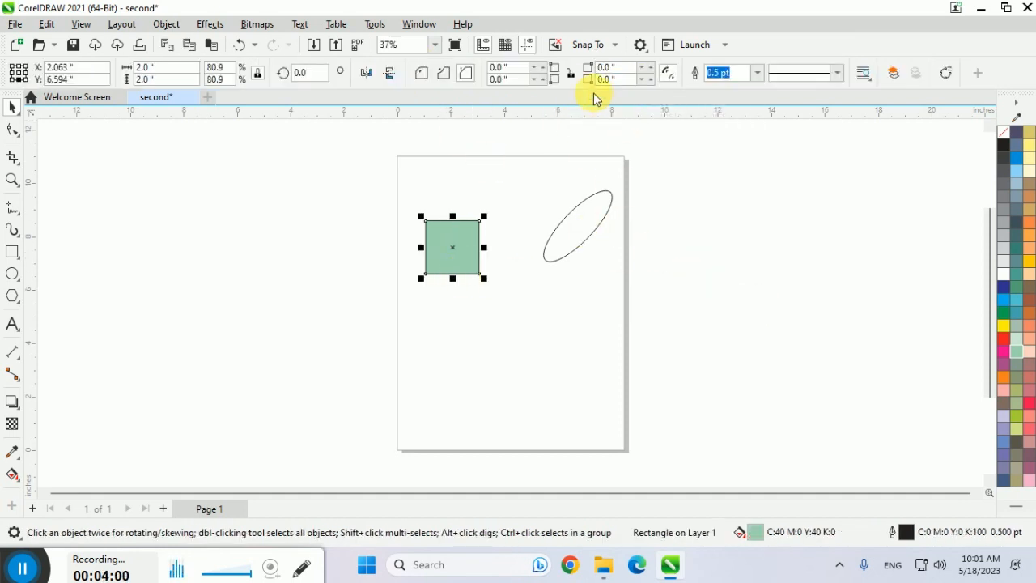
# Chamfer all four corners of the green square together by 0.5 inch, with the corner values linked.
pyautogui.click(515, 69)
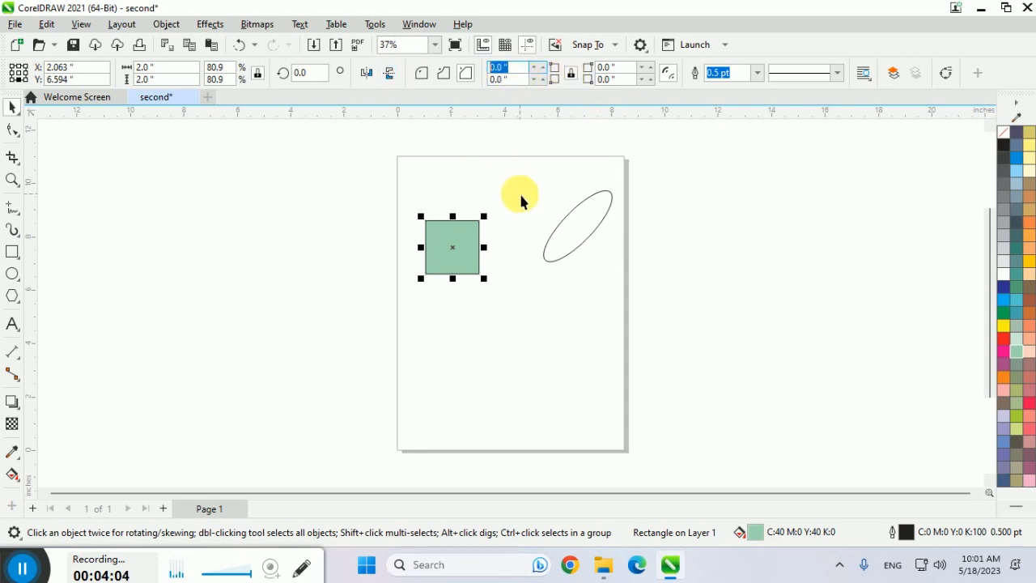
pyautogui.write('.5')
pyautogui.press('Return')
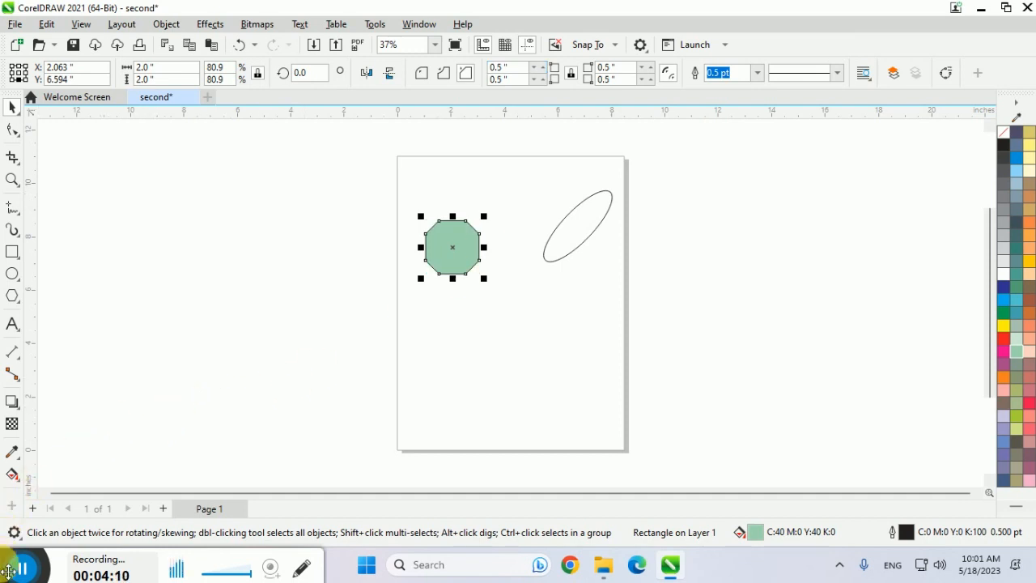
pyautogui.moveTo(22, 577); pyautogui.dragTo(2, 565)
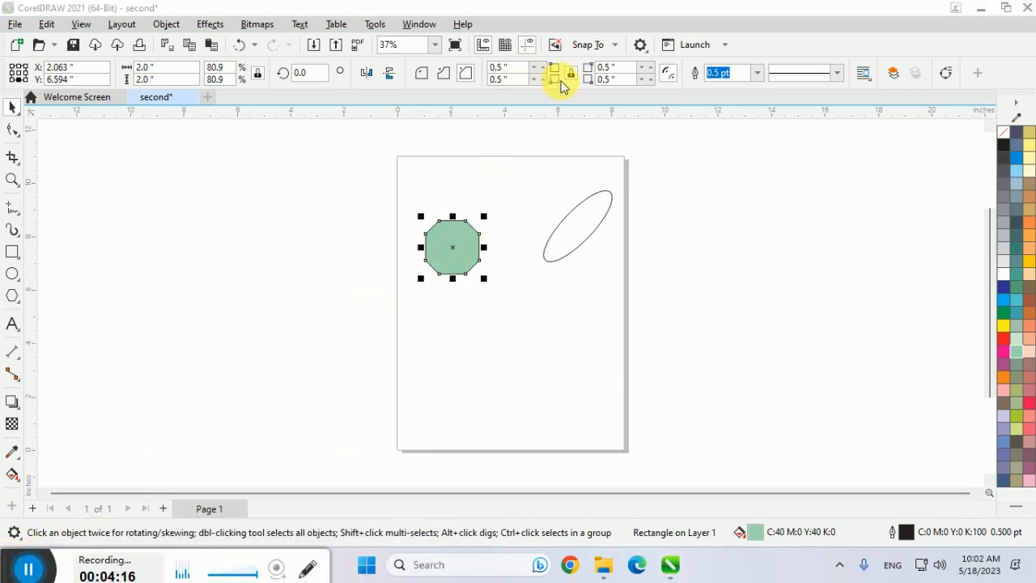
# Reset all linked corners of the green octagon to 0 inches, reapply the 0.5-inch chamfer, and deselect the shape.
pyautogui.click(507, 68)
pyautogui.write('0')
pyautogui.press('Return')
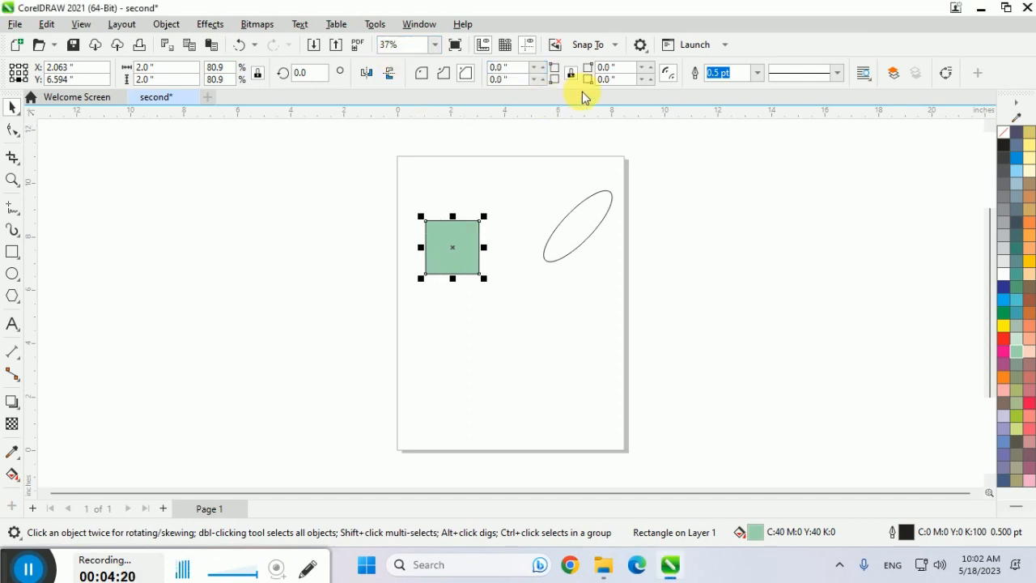
pyautogui.click(516, 69)
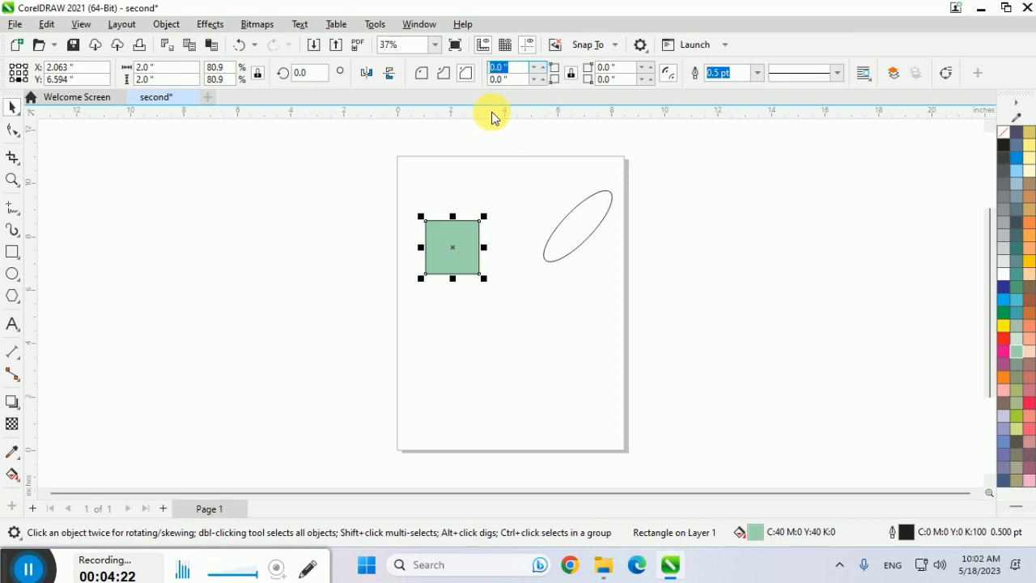
pyautogui.write('0.5')
pyautogui.press('Return')
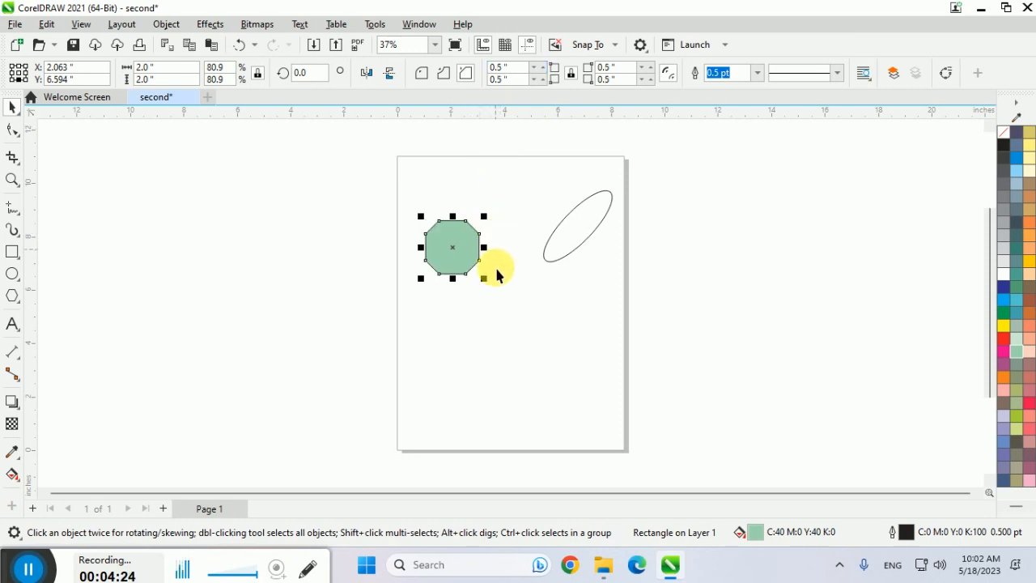
pyautogui.click(483, 336)
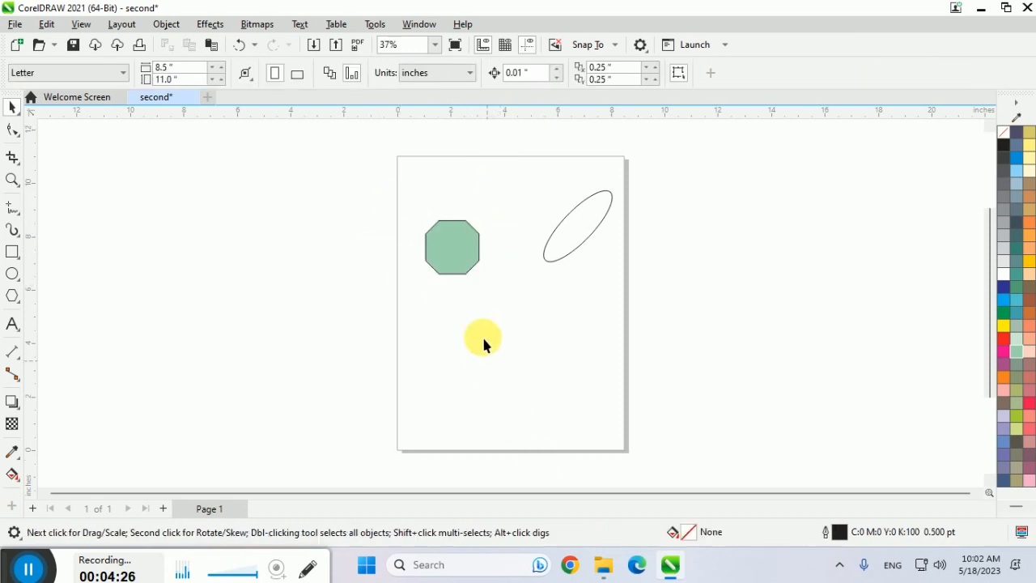
# Draw a three-sided polygon about 2.11 by 1.87 inches below the green octagon.
pyautogui.click(460, 229)
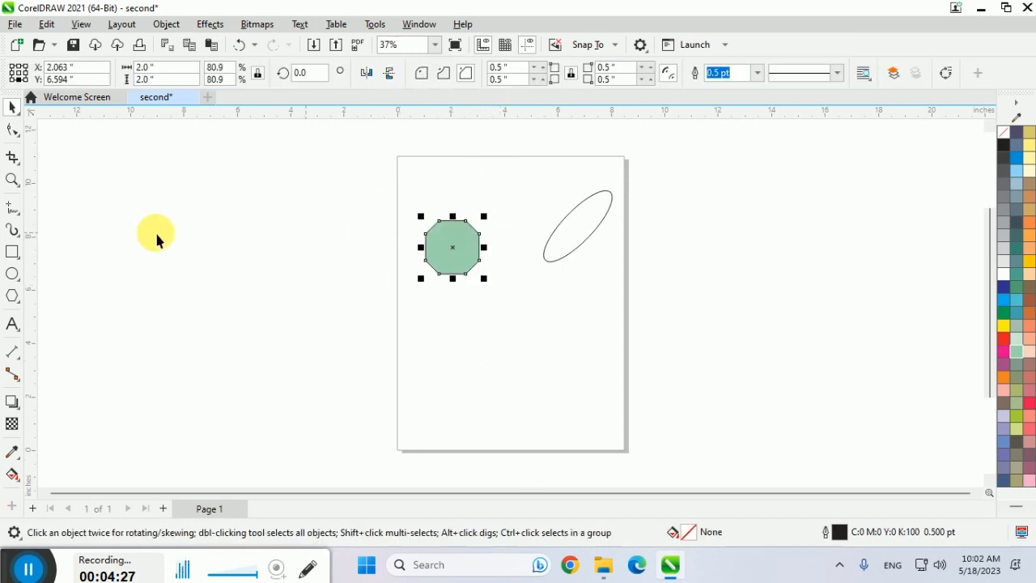
pyautogui.click(12, 297)
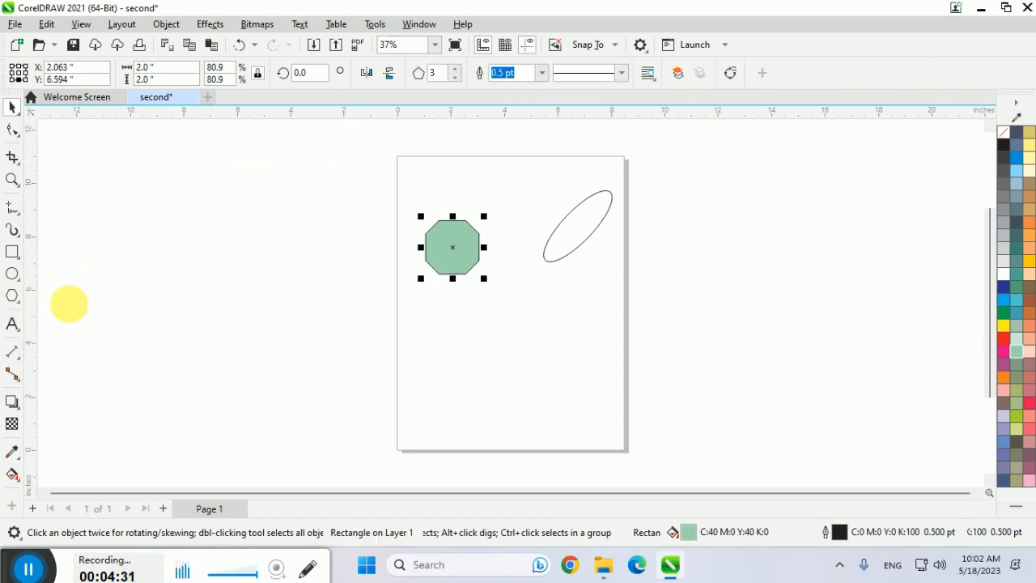
pyautogui.moveTo(447, 331); pyautogui.dragTo(482, 354)
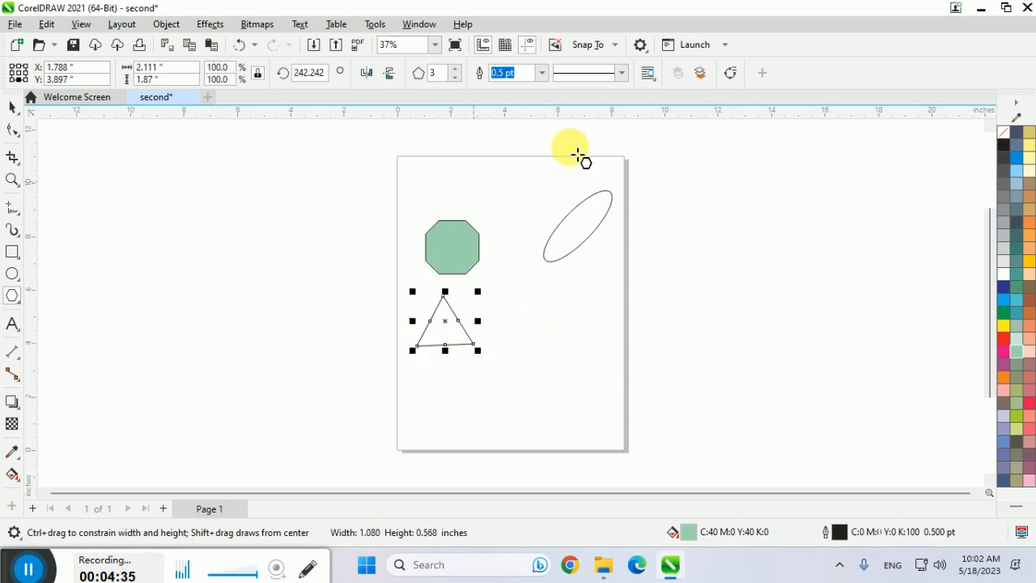
# Increase the new polygon's number of sides to 7.
pyautogui.click(455, 69)
pyautogui.click(455, 70)
pyautogui.click(455, 69)
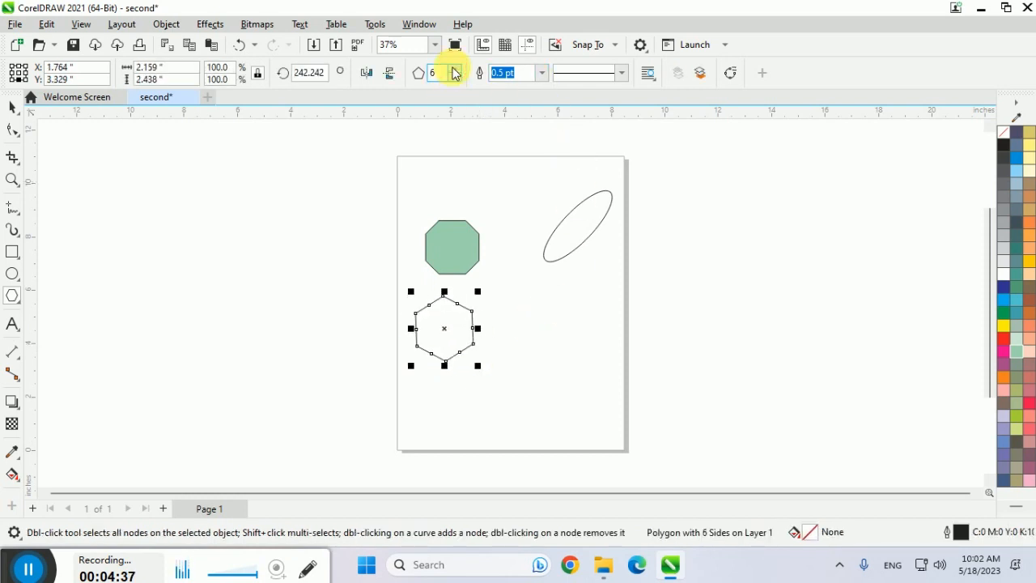
pyautogui.click(455, 69)
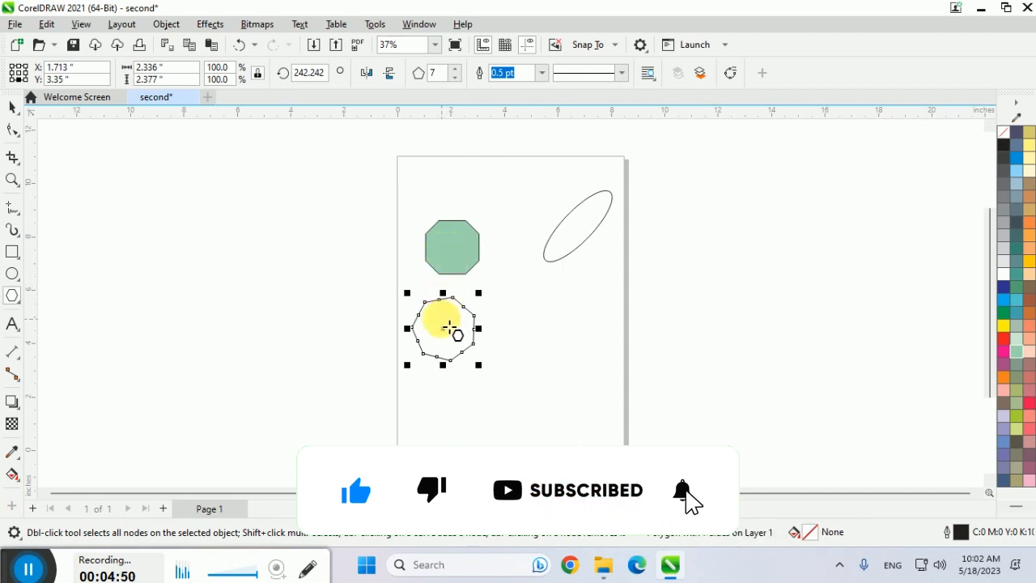
# Delete the seven-sided polygon and the tilted ellipse, keeping only the green octagon.
pyautogui.click(12, 106)
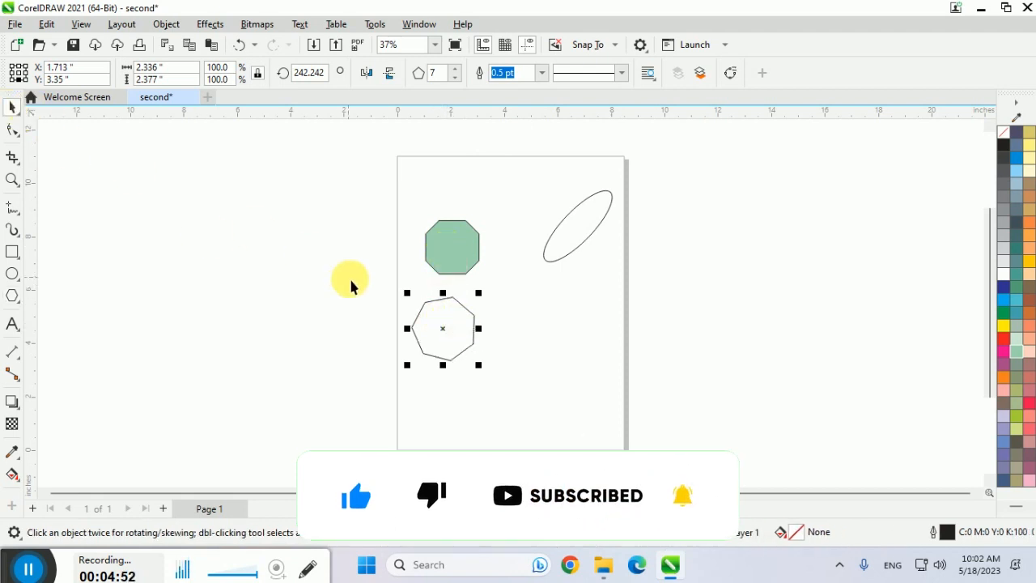
pyautogui.click(442, 326)
pyautogui.press('Delete')
pyautogui.click(473, 265)
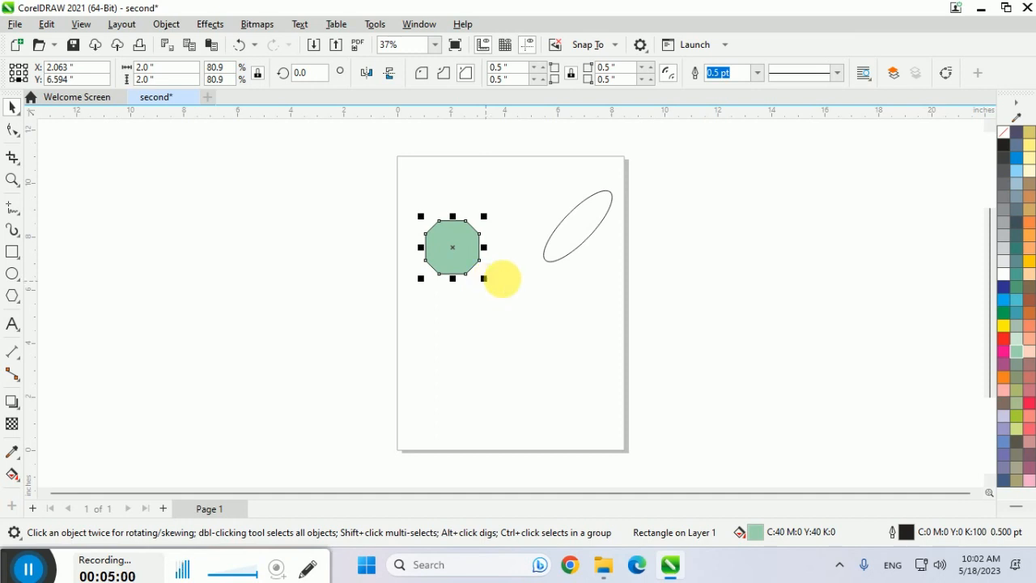
pyautogui.click(569, 254)
pyautogui.press('Delete')
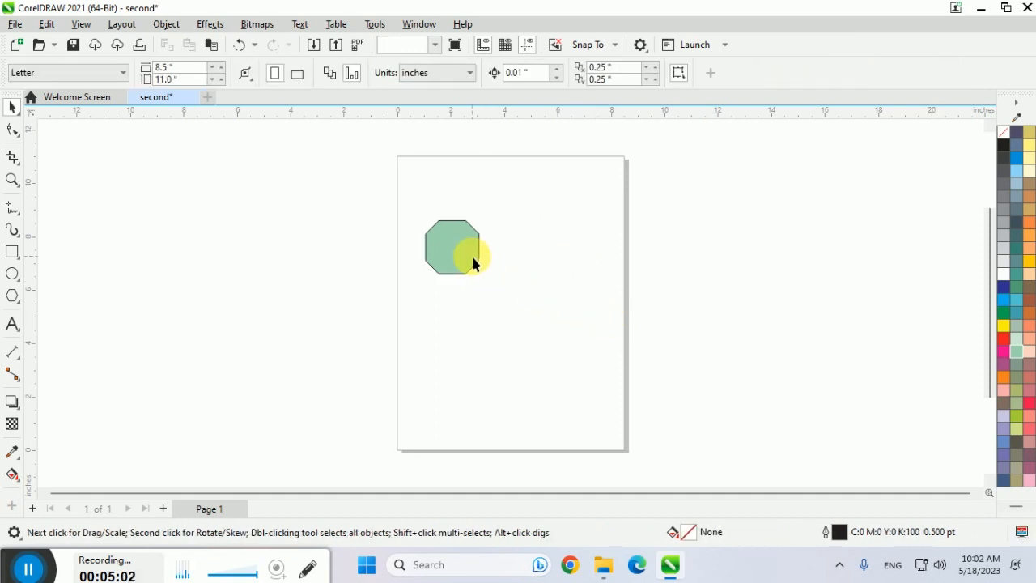
# Enlarge the green octagon to about 5.86 by 5.86 inches with relative corner scaling on, and undo the resize.
pyautogui.click(476, 266)
pyautogui.moveTo(485, 280); pyautogui.dragTo(620, 384)
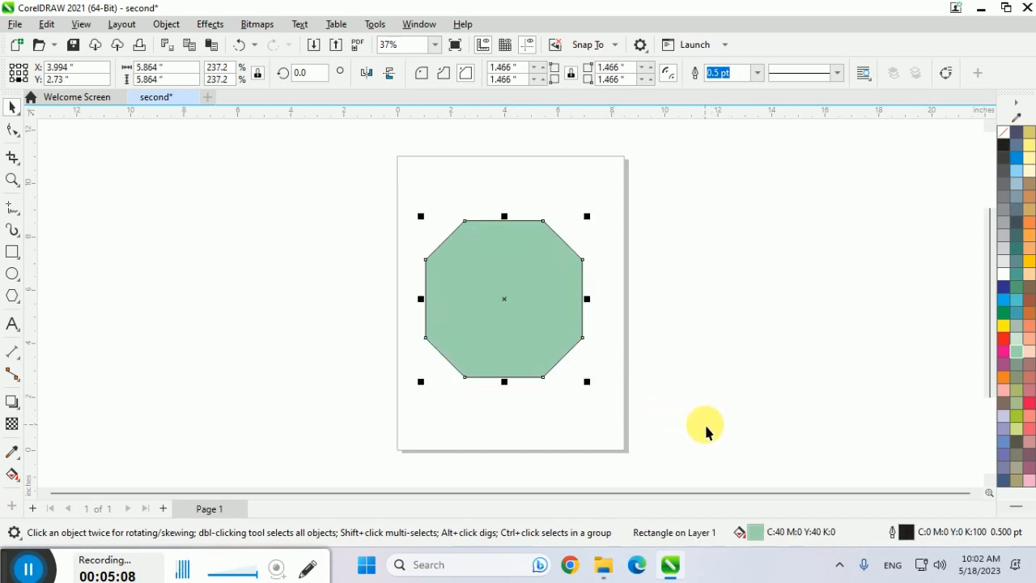
pyautogui.hotkey('ctrl', 'z')
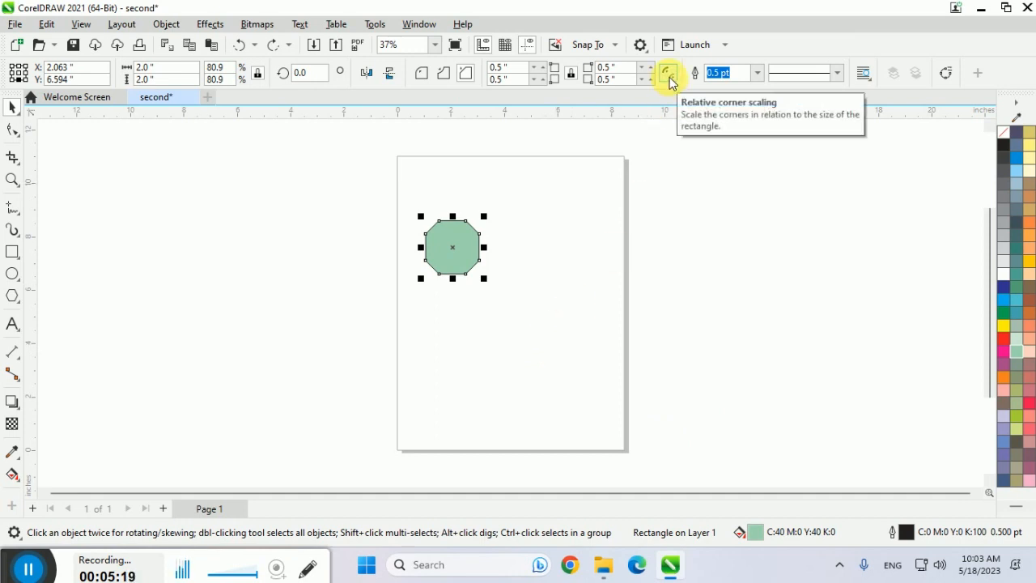
# Enlarge the green octagon to about 6.21 by 6.21 inches with relative corner scaling off, and undo the resize.
pyautogui.click(674, 315)
pyautogui.click(457, 251)
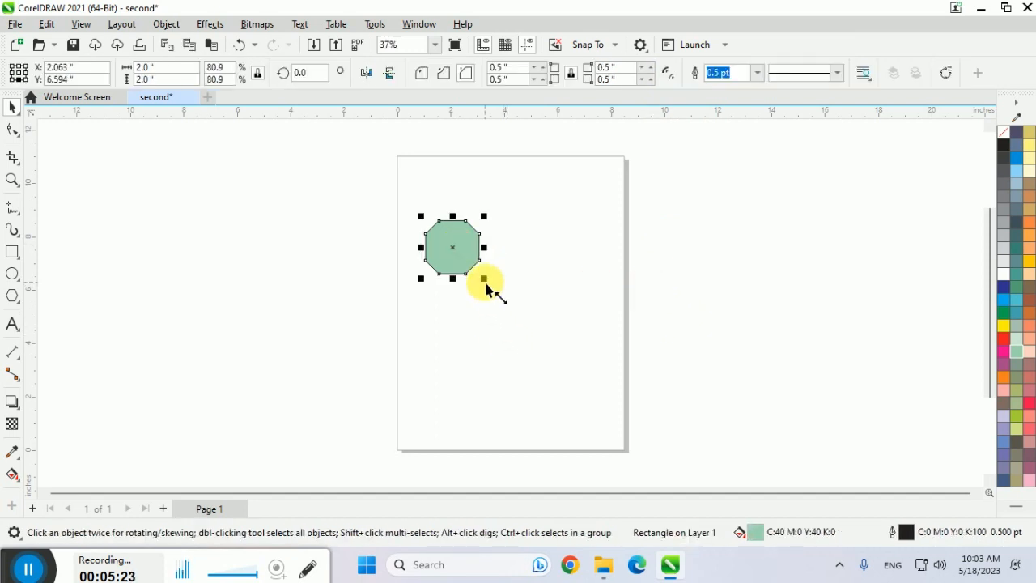
pyautogui.moveTo(484, 280); pyautogui.dragTo(603, 397)
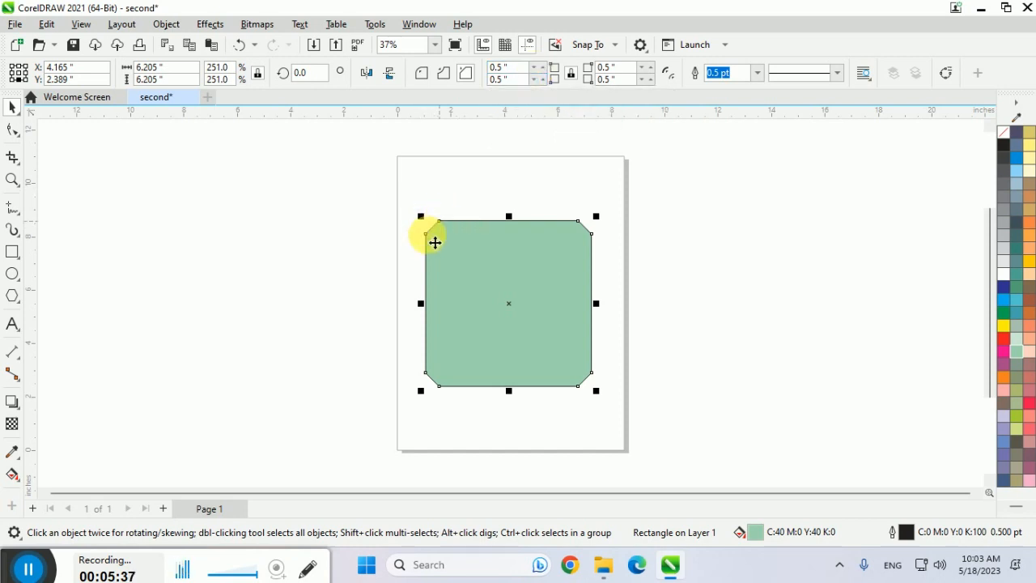
pyautogui.hotkey('ctrl', 'z')
# Turn relative corner scaling on and enlarge the green octagon to about 6.53 by 6.53 inches.
pyautogui.click(665, 75)
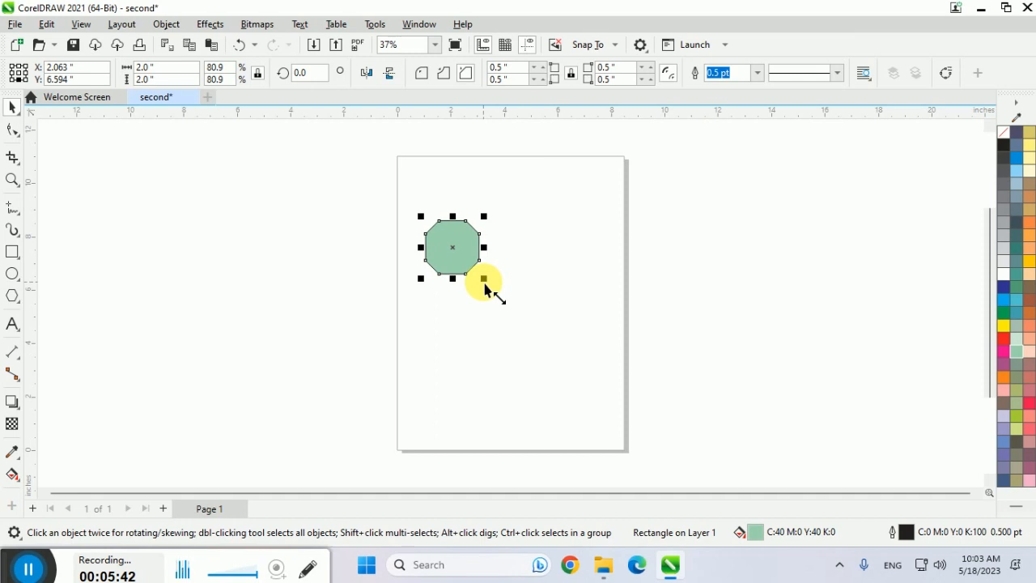
pyautogui.moveTo(486, 289); pyautogui.dragTo(606, 451)
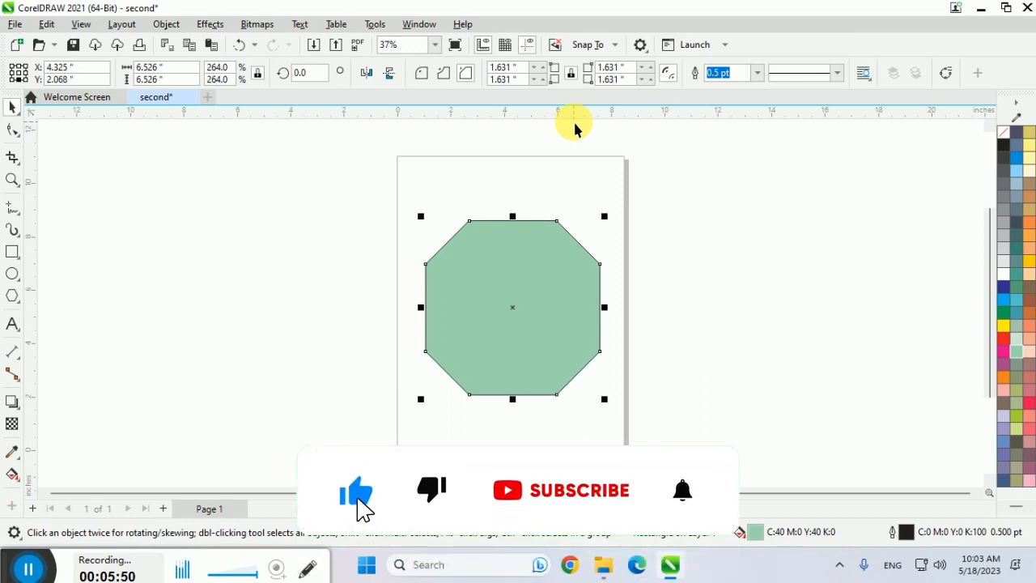
# Remove the octagon's outline by setting its width to None, and give it a Hairline outline instead.
pyautogui.click(754, 75)
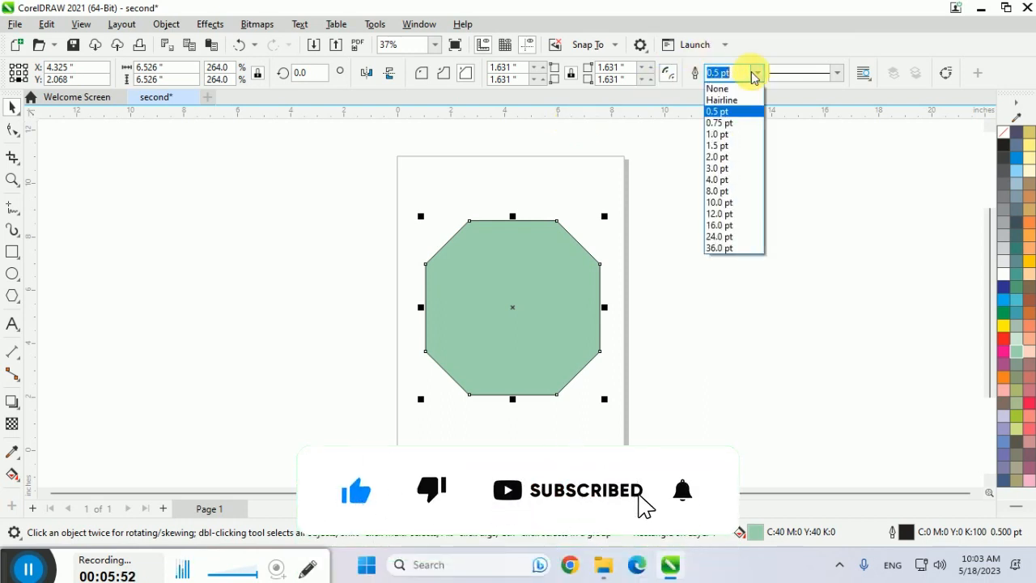
pyautogui.click(721, 86)
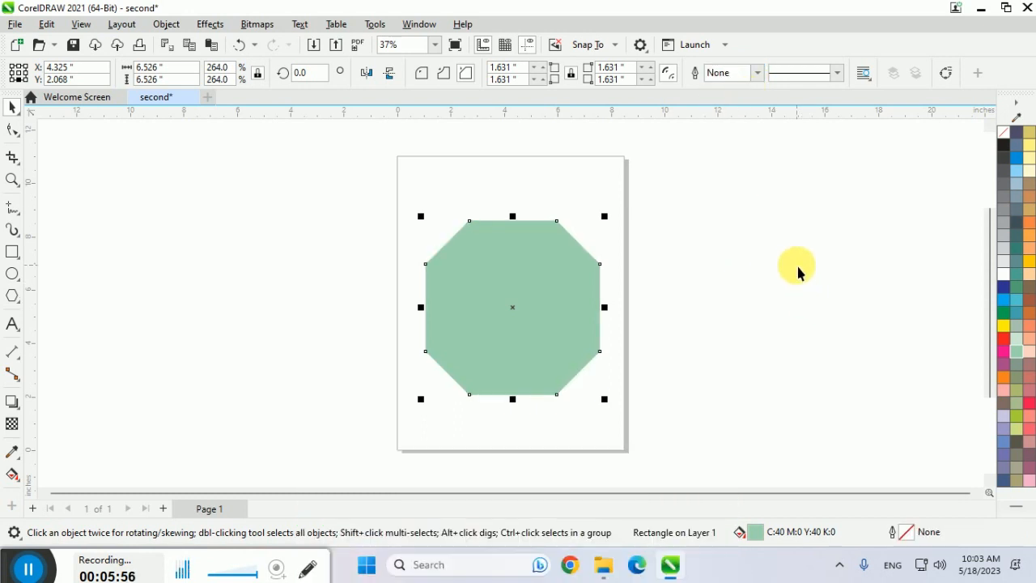
pyautogui.click(758, 72)
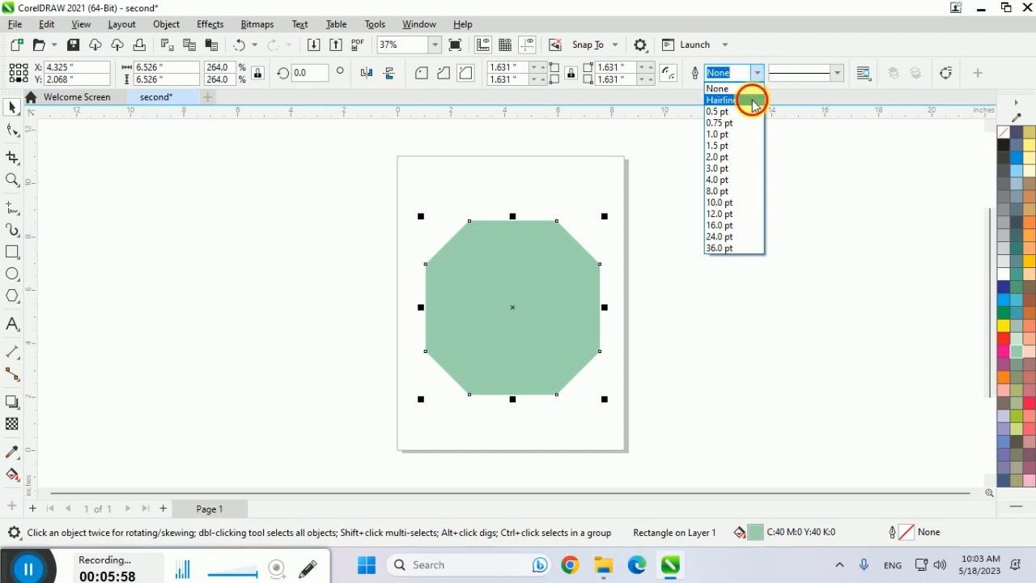
pyautogui.click(758, 100)
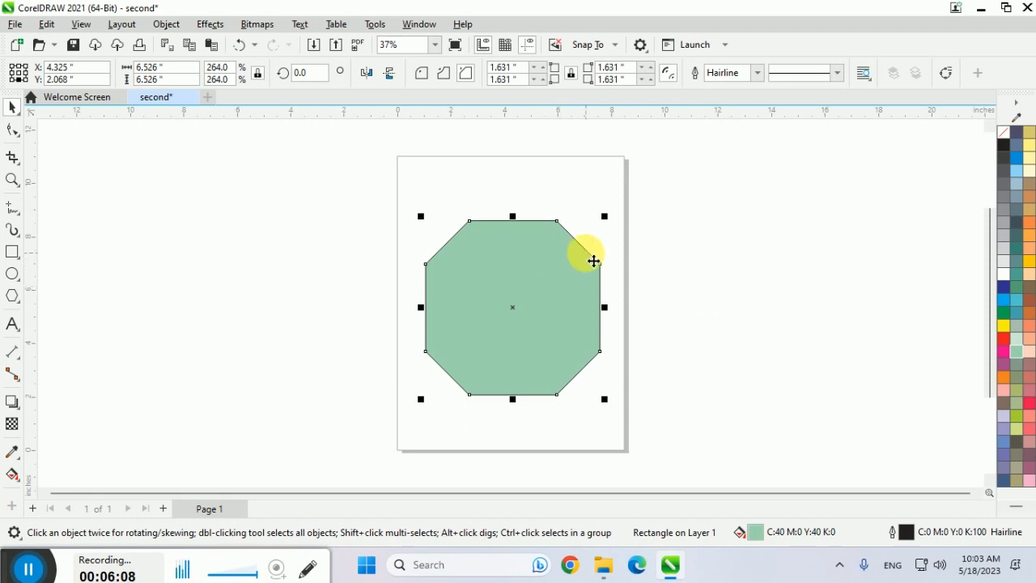
# Set the octagon's outline width to 0.5 pt, and increase it to 12.0 pt.
pyautogui.click(729, 73)
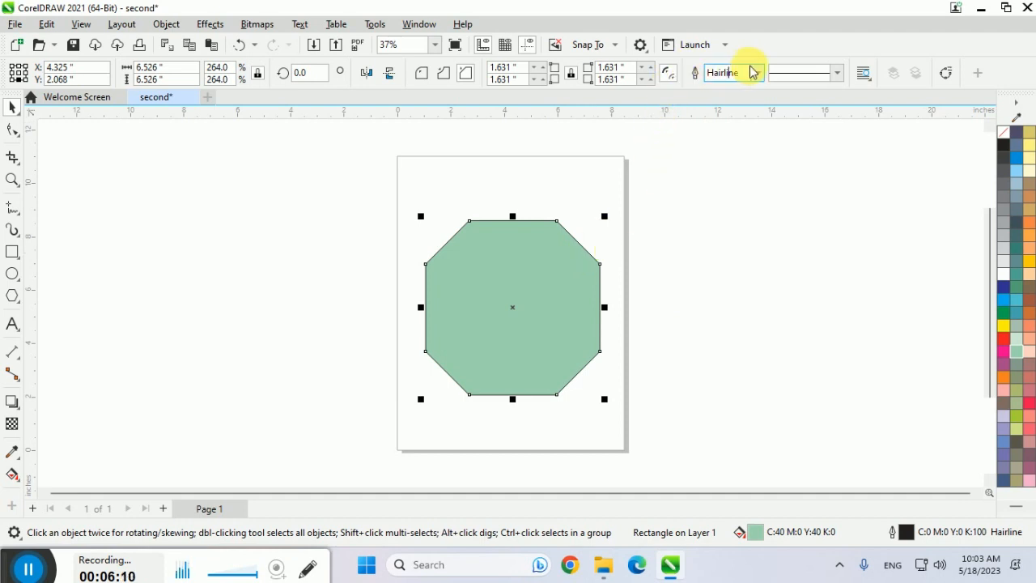
pyautogui.click(753, 73)
pyautogui.click(749, 114)
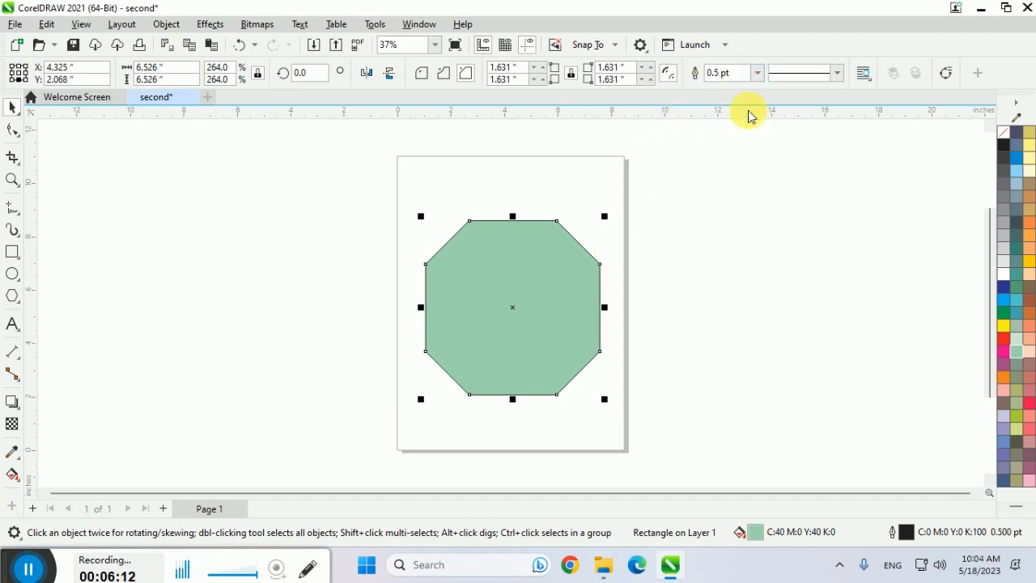
pyautogui.click(756, 73)
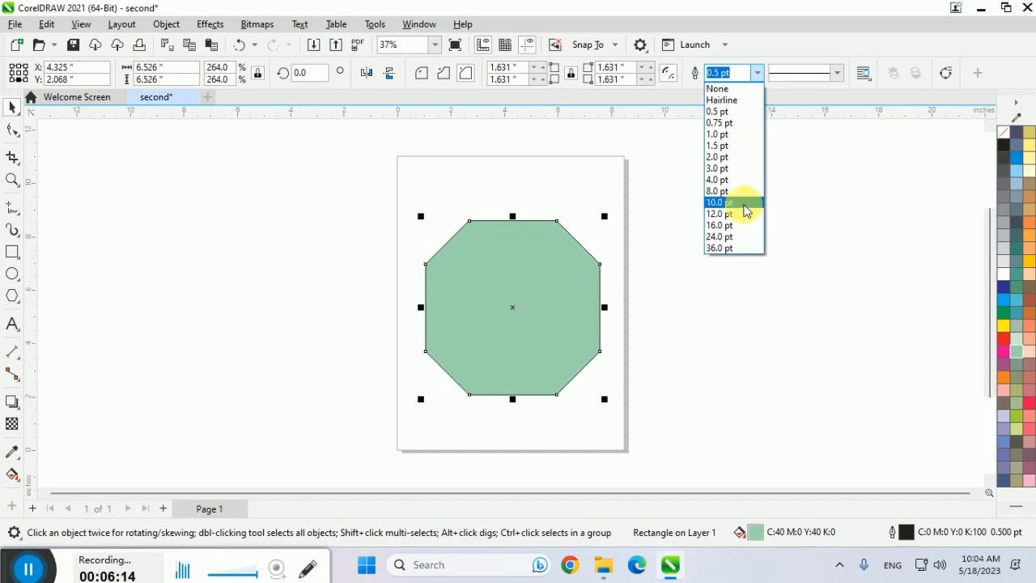
pyautogui.click(745, 209)
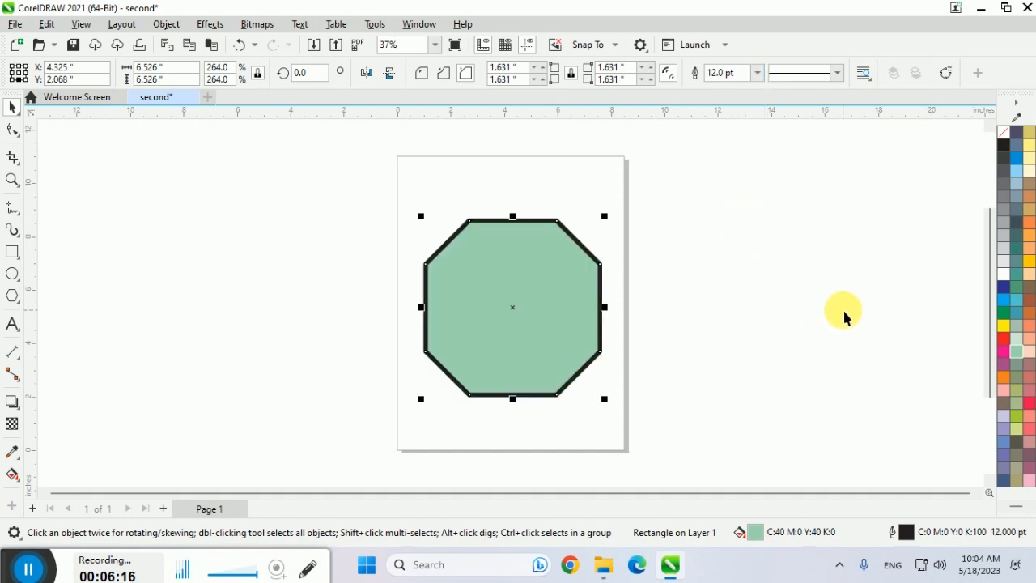
# Apply a dotted line style to the octagon's outline, and replace it with a newly added custom style of closely spaced dots.
pyautogui.click(813, 71)
pyautogui.click(826, 150)
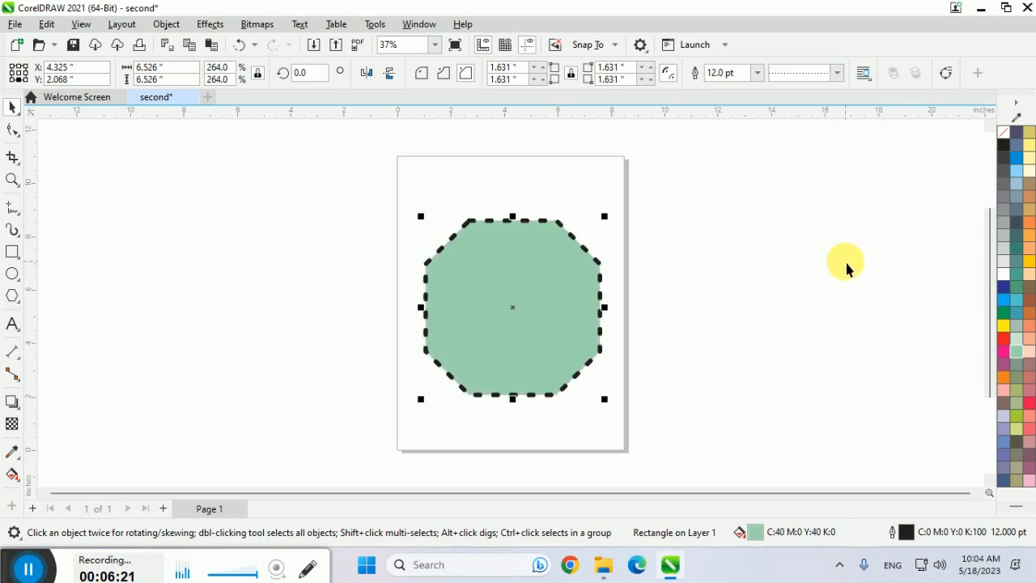
pyautogui.click(837, 73)
pyautogui.click(833, 269)
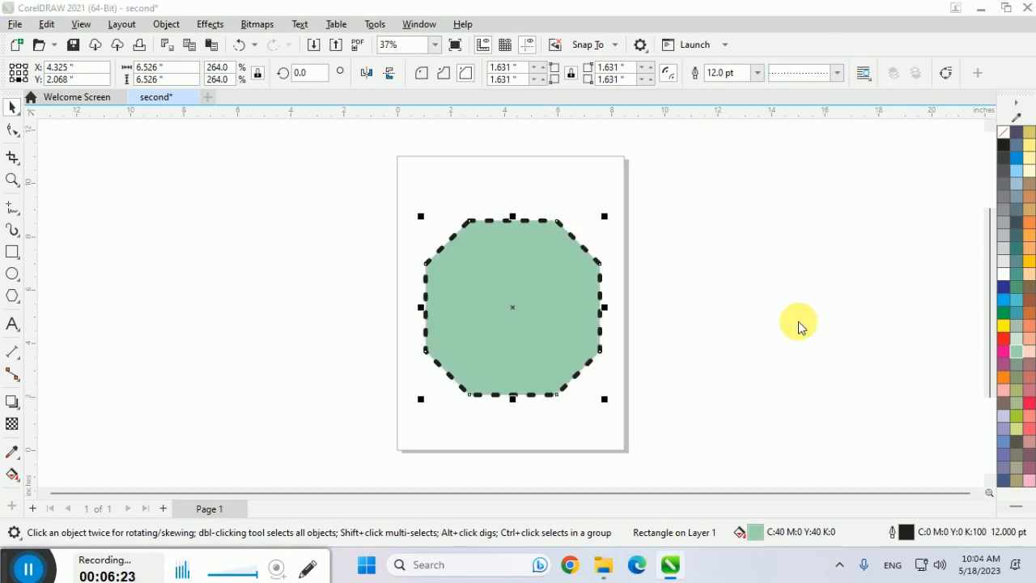
pyautogui.moveTo(321, 243)
pyautogui.mouseDown()
pyautogui.moveTo(313, 236)
pyautogui.moveTo(400, 237)
pyautogui.moveTo(410, 247)
pyautogui.moveTo(306, 242)
pyautogui.mouseUp()
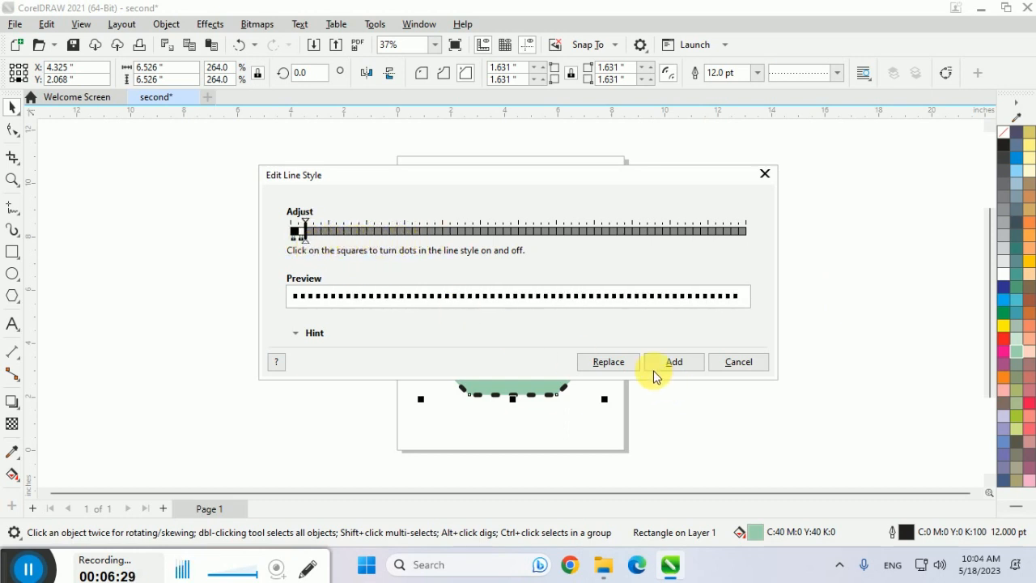
pyautogui.click(688, 365)
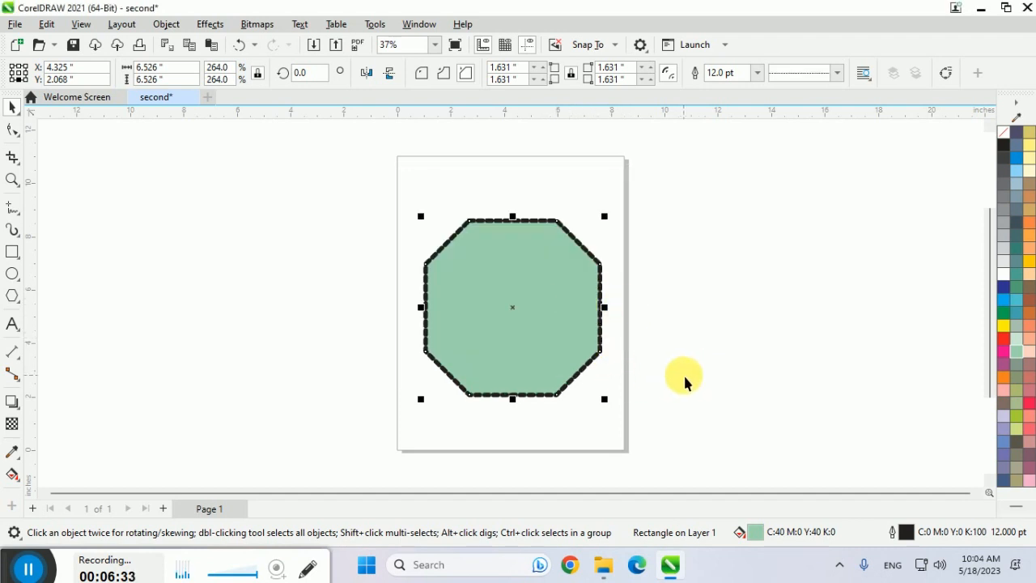
# Examine the available outline styles and the text wrapping options for the octagon.
pyautogui.click(819, 79)
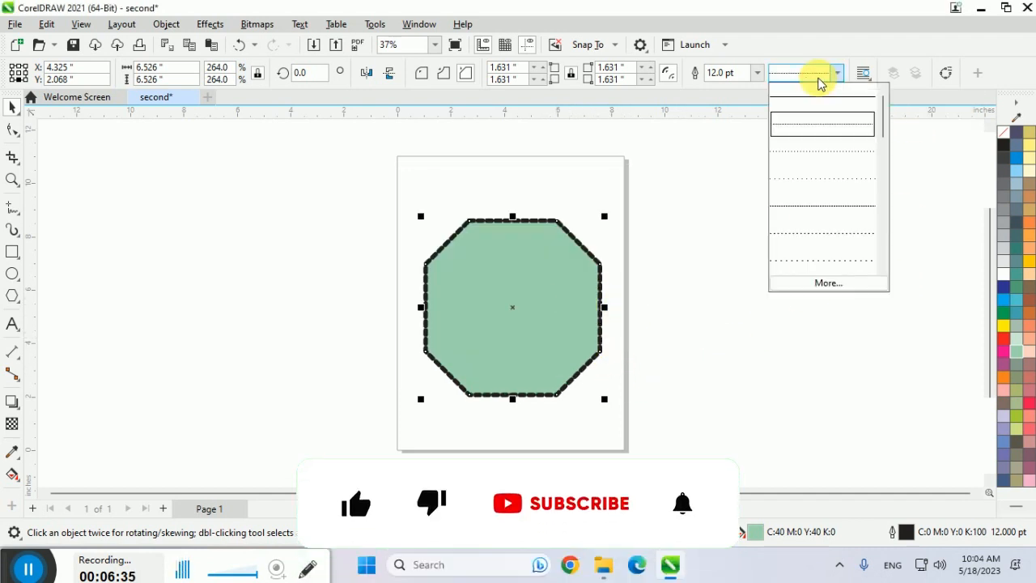
pyautogui.moveTo(881, 104)
pyautogui.mouseDown()
pyautogui.moveTo(879, 243)
pyautogui.moveTo(891, 99)
pyautogui.mouseUp()
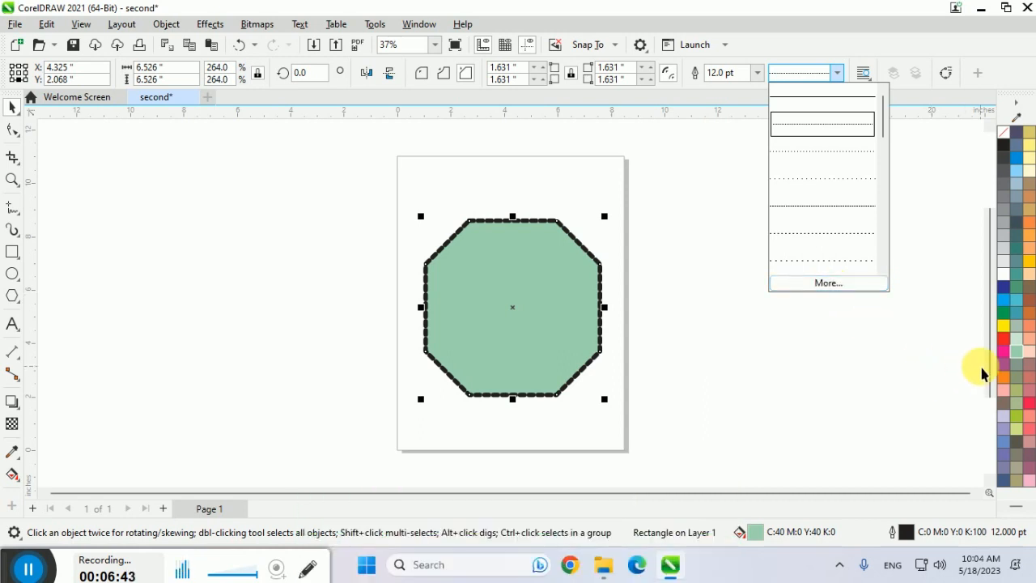
pyautogui.click(872, 360)
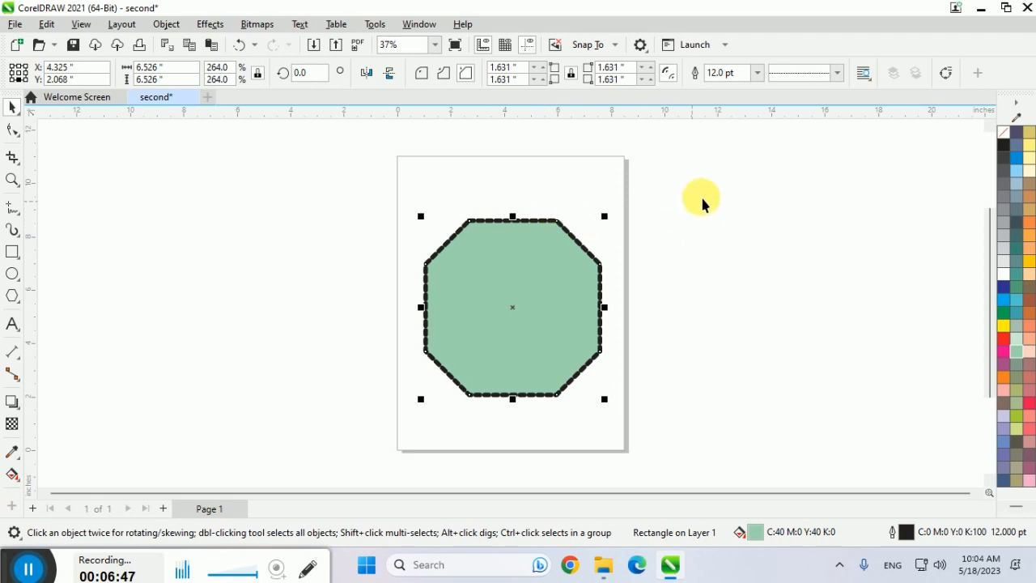
pyautogui.click(866, 77)
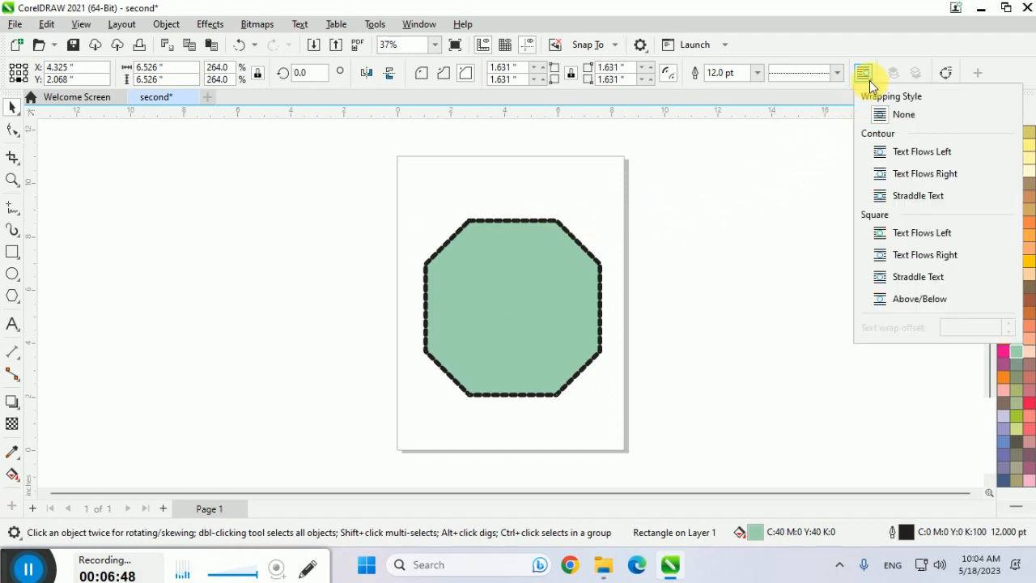
pyautogui.click(875, 252)
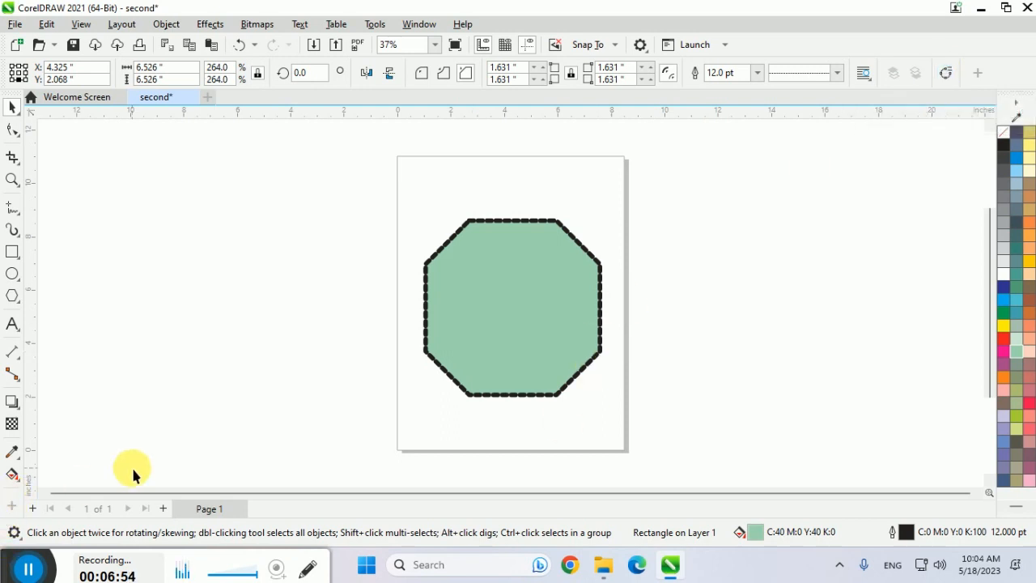
# Select the octagon and change its outline to a solid line style.
pyautogui.click(583, 359)
pyautogui.click(726, 419)
pyautogui.click(523, 311)
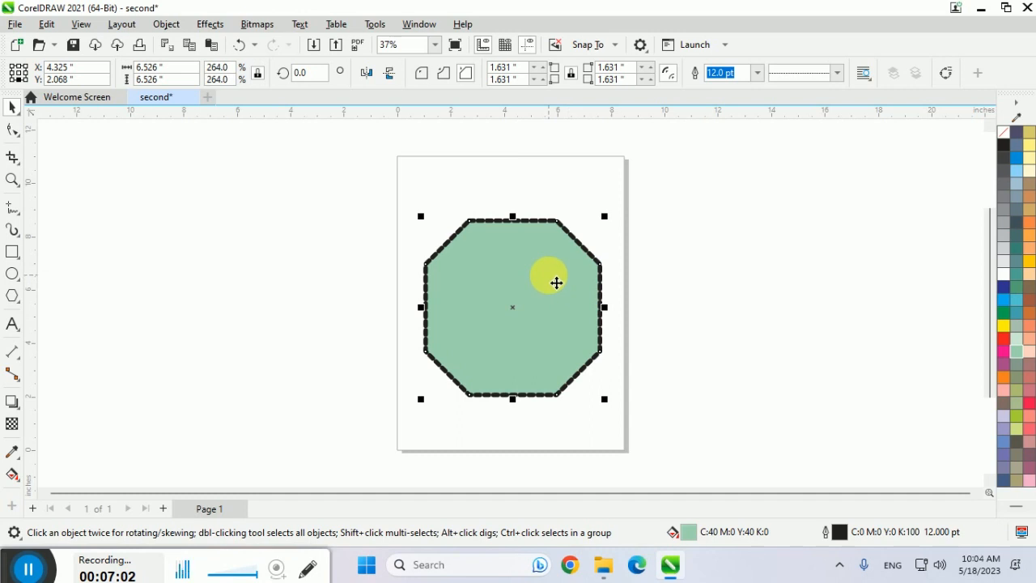
pyautogui.click(652, 335)
pyautogui.click(540, 315)
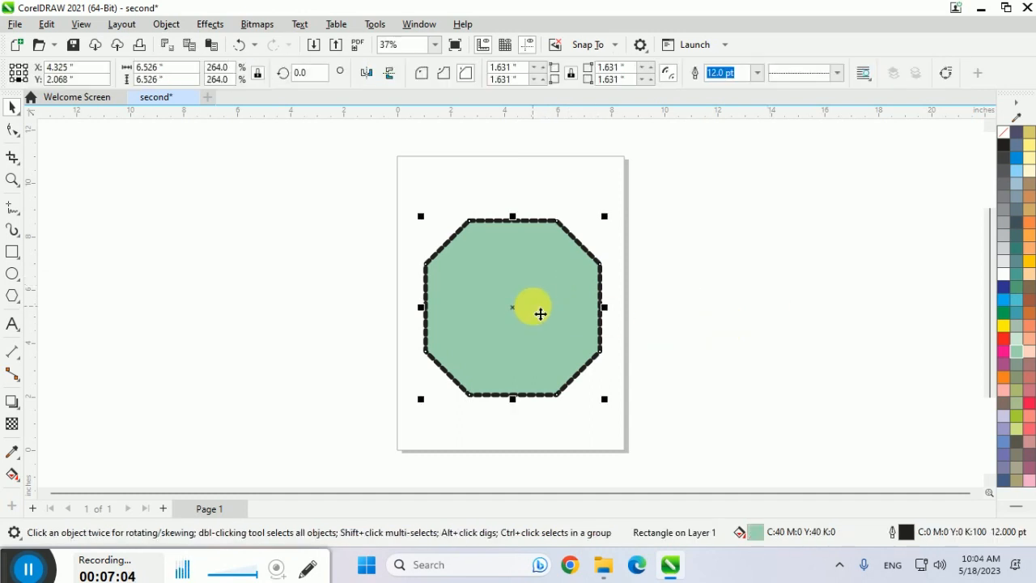
pyautogui.click(782, 73)
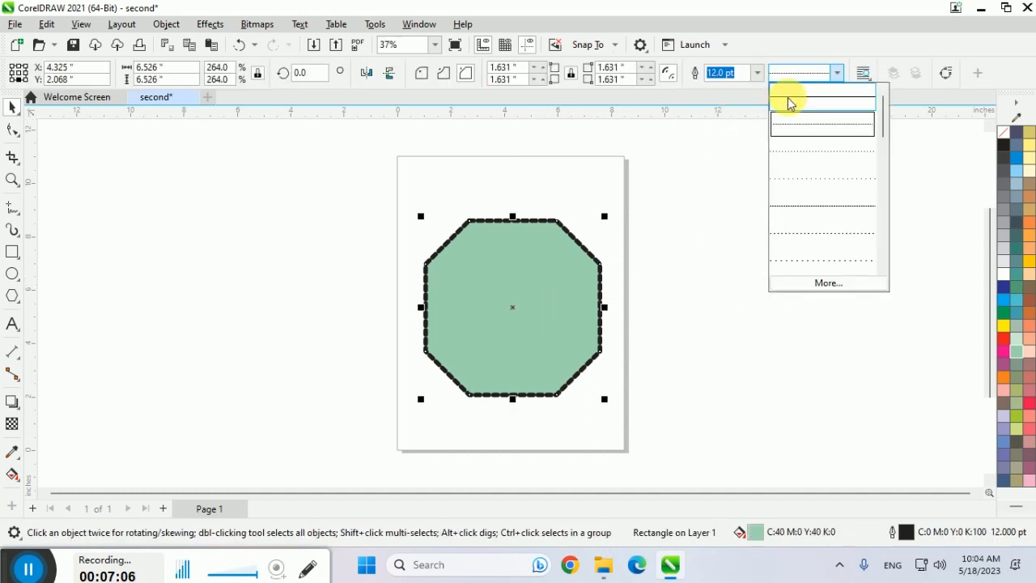
pyautogui.click(789, 96)
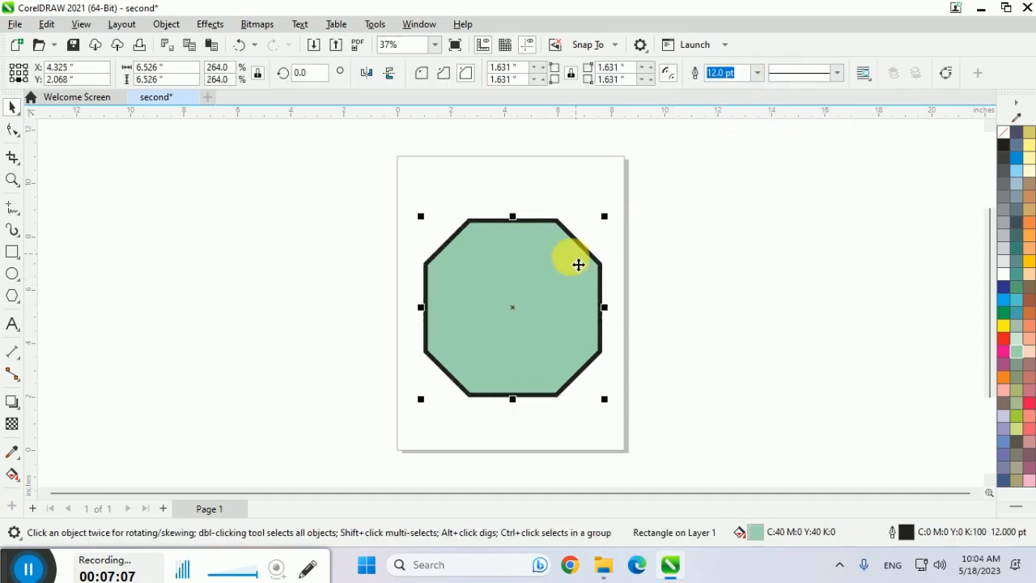
# Move the octagon aside, stretch it to about 7.86 inches wide and move it back onto the page at about X 4.48, Y 2.61 inches.
pyautogui.click(540, 287)
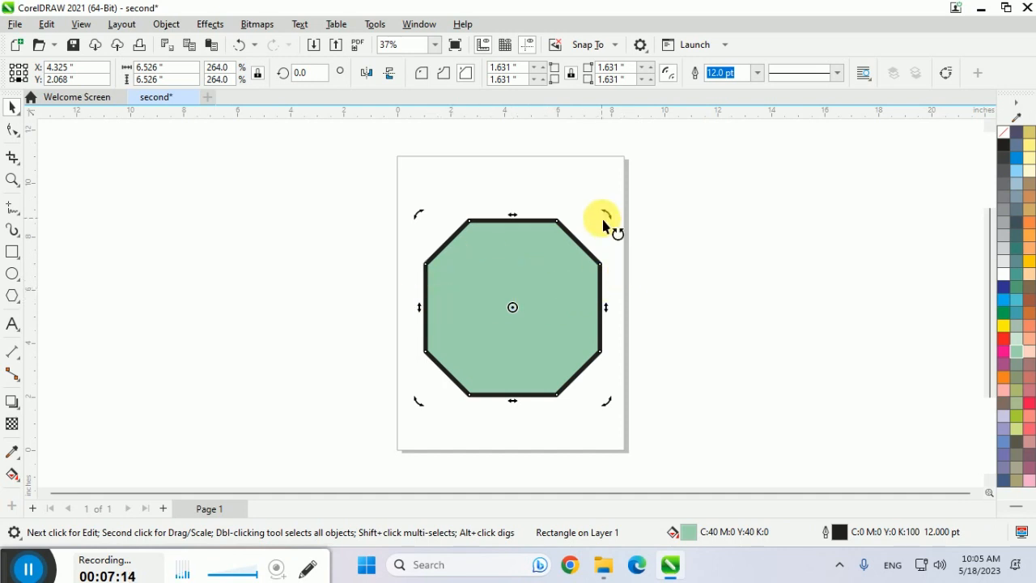
pyautogui.click(654, 281)
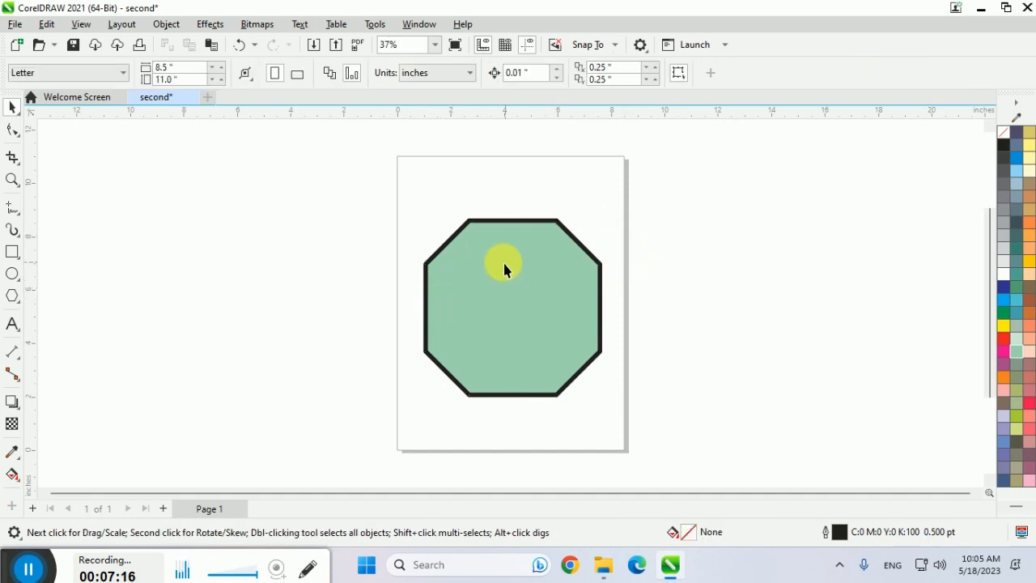
pyautogui.click(499, 268)
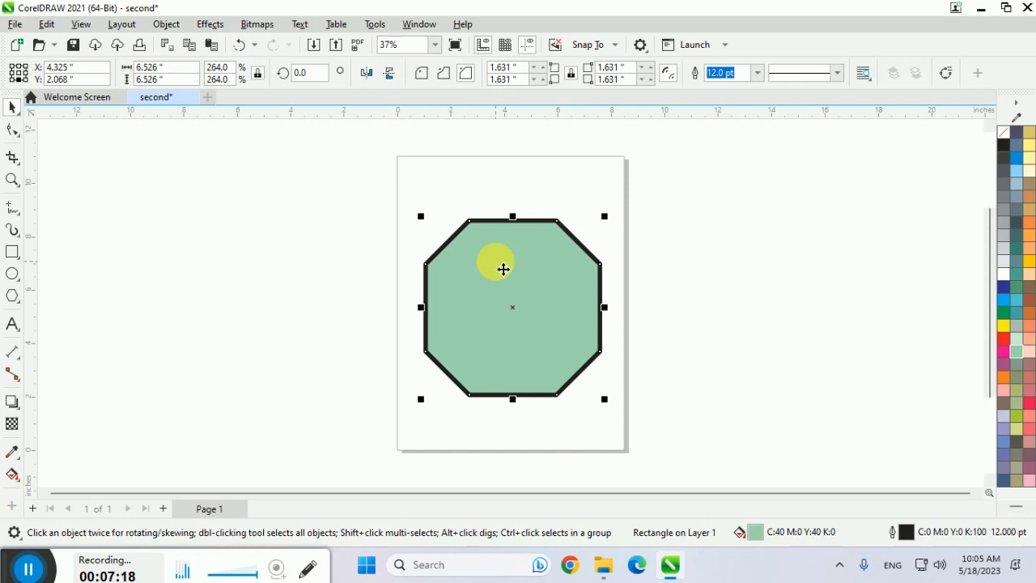
pyautogui.moveTo(503, 269); pyautogui.dragTo(581, 263)
pyautogui.moveTo(663, 300); pyautogui.dragTo(698, 307)
pyautogui.moveTo(596, 300); pyautogui.dragTo(536, 295)
# Rotate the stretched octagon to about 331.9°, shift its rotation center toward its left edge and rotate it about that point to about 355.6°.
pyautogui.click(541, 289)
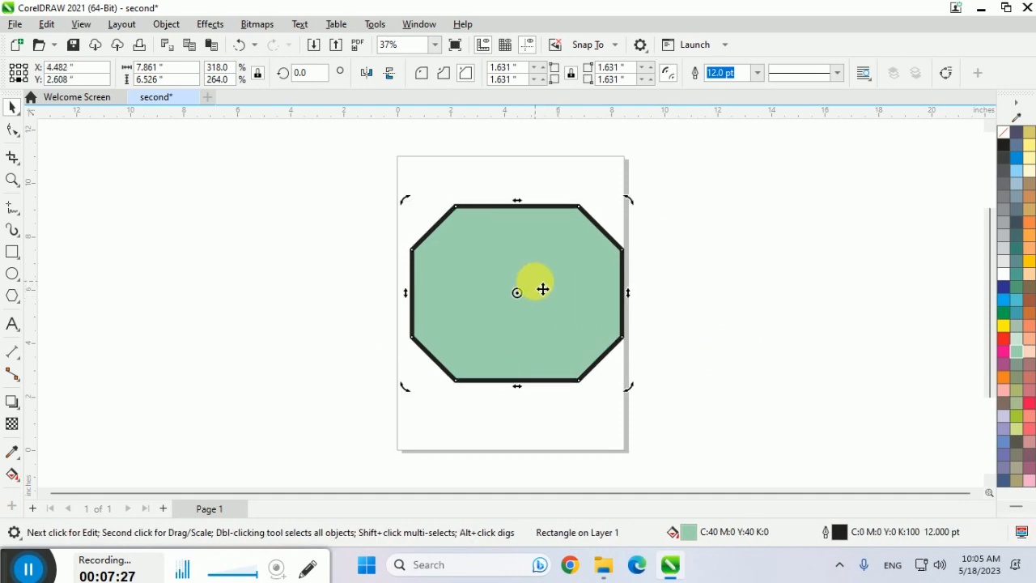
pyautogui.moveTo(518, 212); pyautogui.dragTo(650, 302)
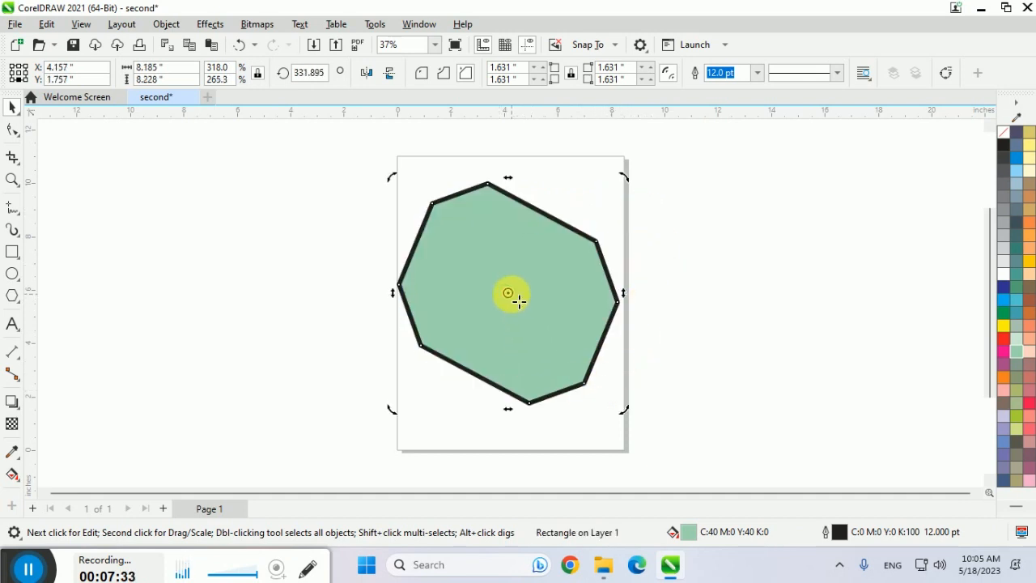
pyautogui.moveTo(519, 301); pyautogui.dragTo(440, 302)
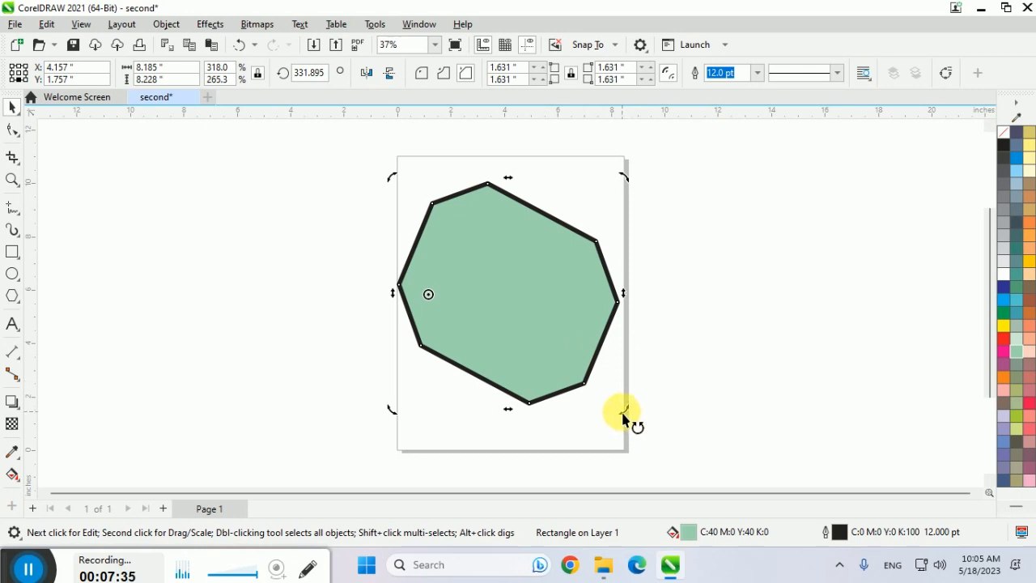
pyautogui.moveTo(624, 417); pyautogui.dragTo(695, 335)
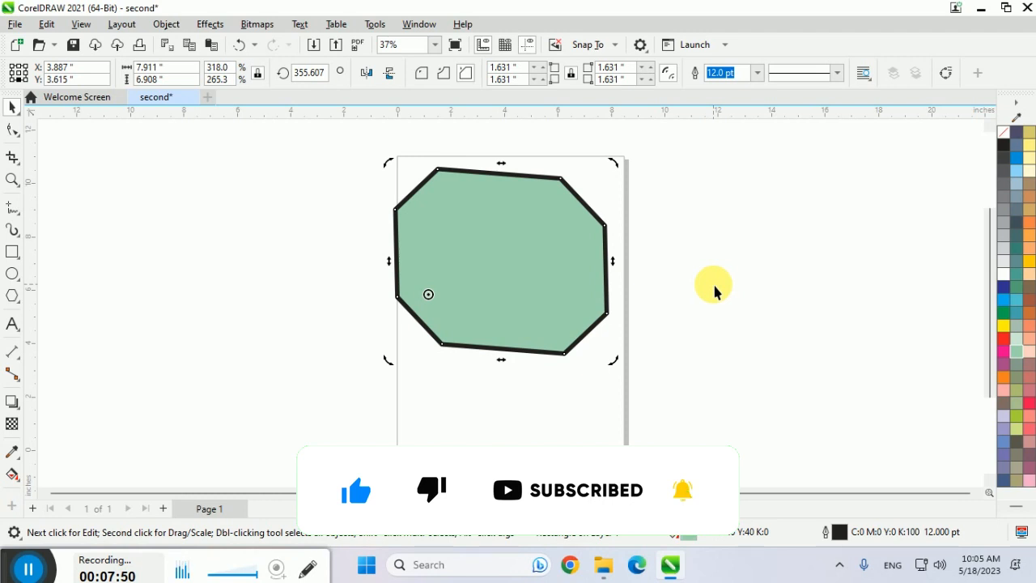
# Undo the edits back to the green leaf shape with two opposite corners rounded at 2.0 inches, beside the tilted ellipse.
pyautogui.hotkey('ctrl', 'z')
pyautogui.hotkey('ctrl', 'z')
pyautogui.hotkey('ctrl', 'z')
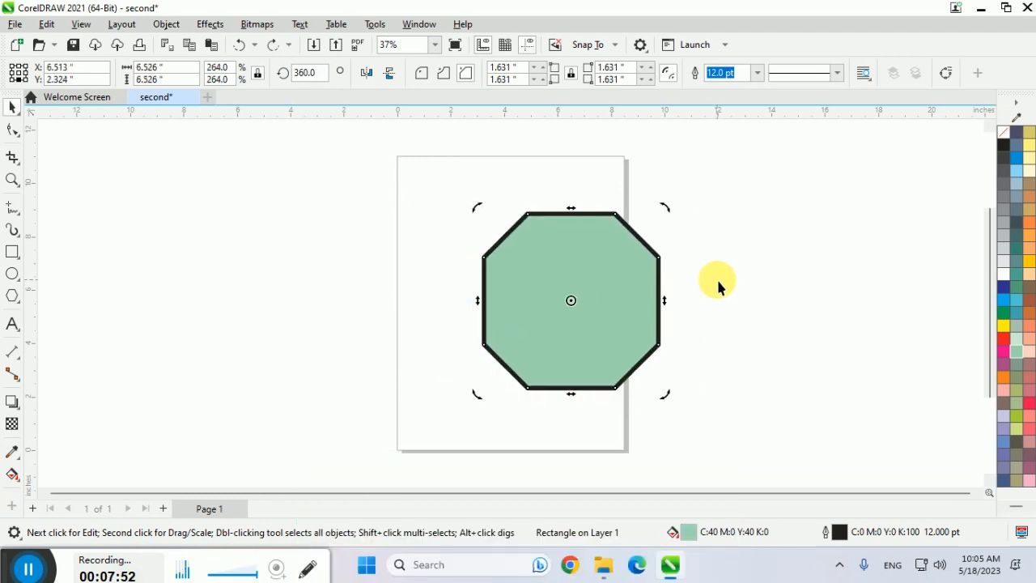
pyautogui.hotkey('ctrl', 'z')
pyautogui.hotkey('ctrl', 'z')
pyautogui.hotkey('ctrl', 'z')
pyautogui.hotkey('ctrl', 'z')
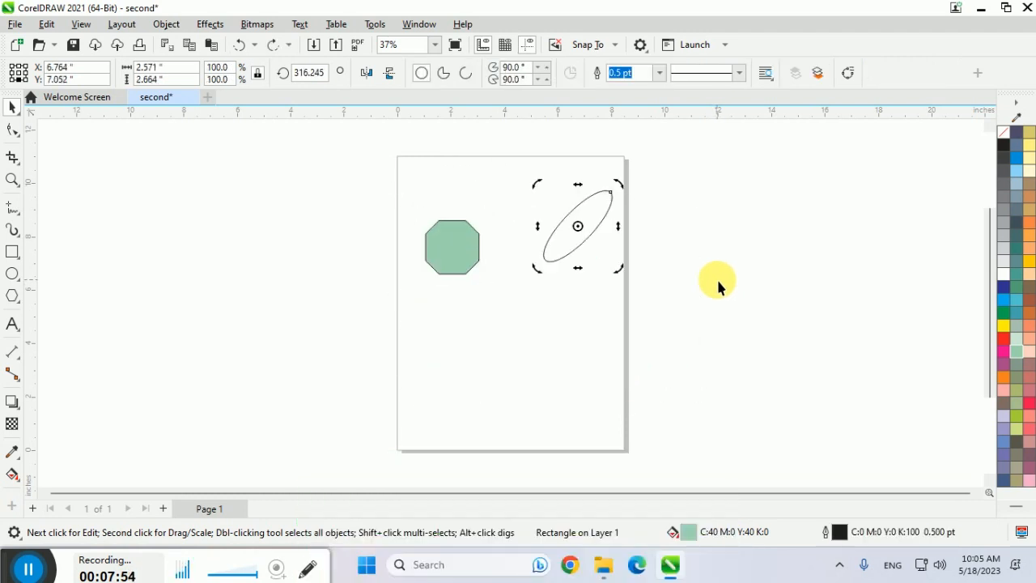
pyautogui.hotkey('ctrl', 'z')
pyautogui.hotkey('ctrl', 'z')
pyautogui.hotkey('ctrl', 'z')
pyautogui.hotkey('ctrl', 'z')
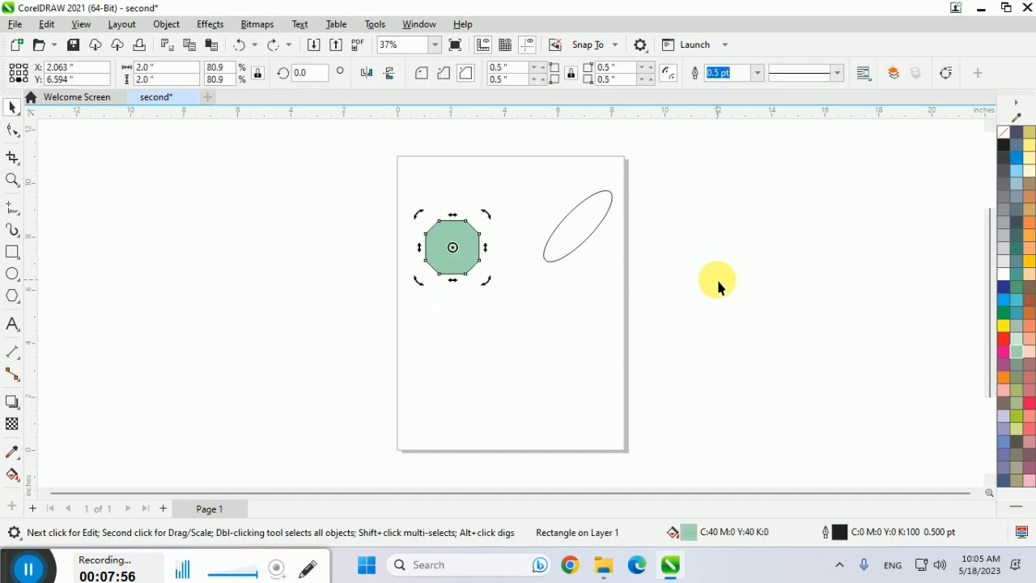
pyautogui.hotkey('ctrl', 'z')
pyautogui.hotkey('ctrl', 'z')
pyautogui.hotkey('ctrl', 'z')
pyautogui.hotkey('ctrl', 'z')
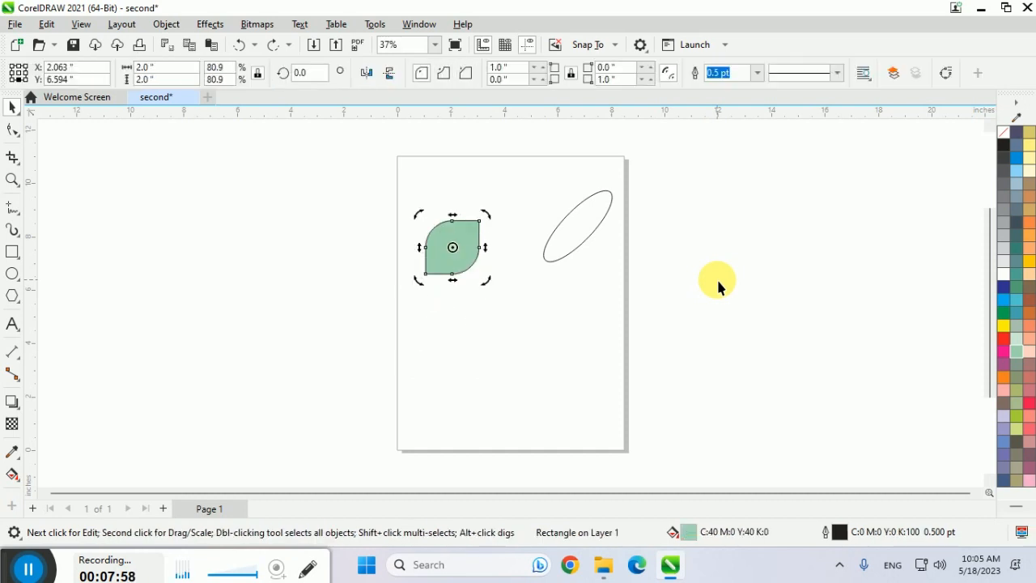
pyautogui.hotkey('ctrl', 'z')
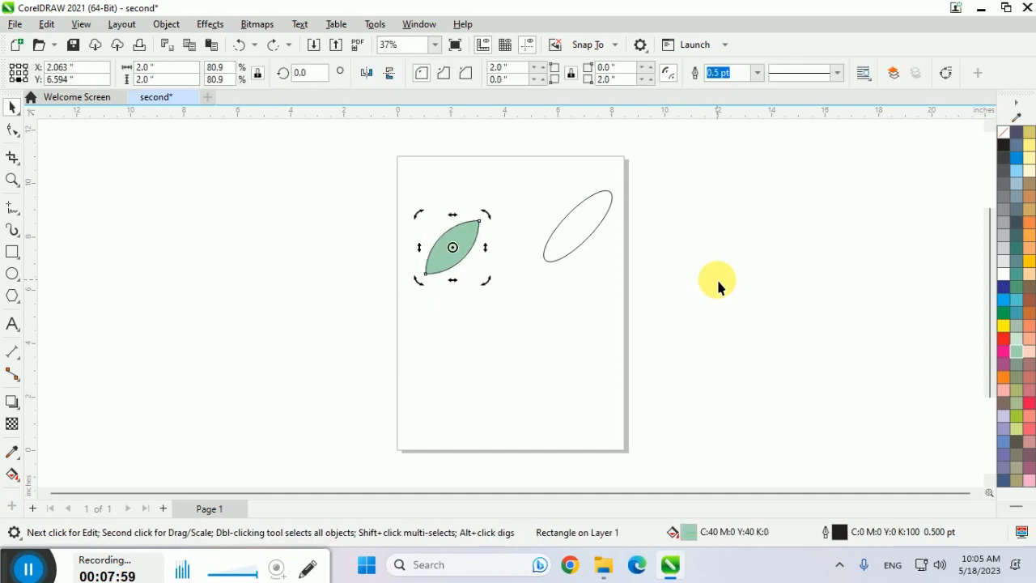
# Delete the tilted ellipse and move the green leaf to about X 5.59, Y 5.15 inches on the page.
pyautogui.click(571, 224)
pyautogui.press('Delete')
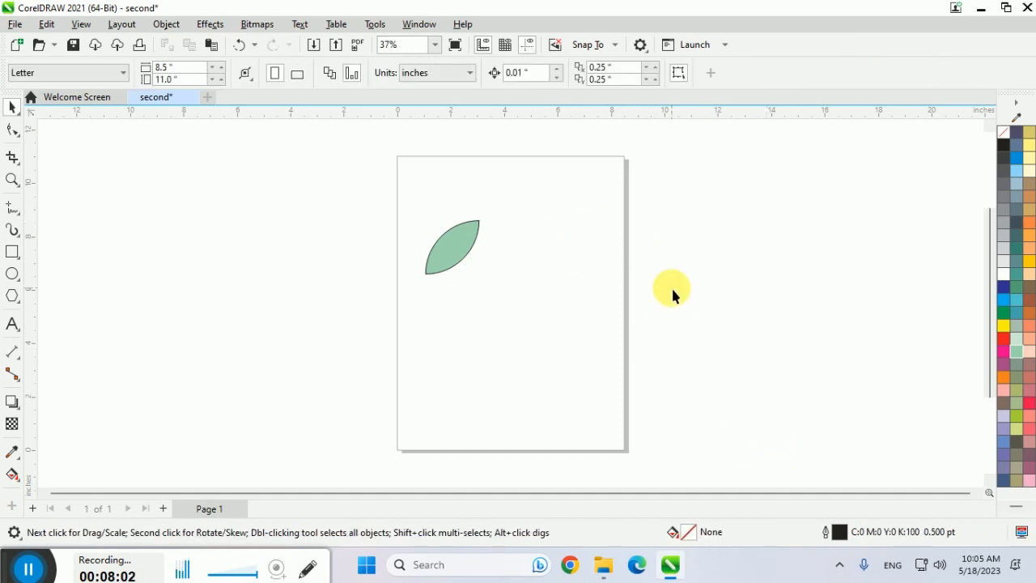
pyautogui.moveTo(481, 252)
pyautogui.mouseDown()
pyautogui.moveTo(572, 293)
pyautogui.moveTo(531, 321)
pyautogui.mouseUp()
pyautogui.click(563, 296)
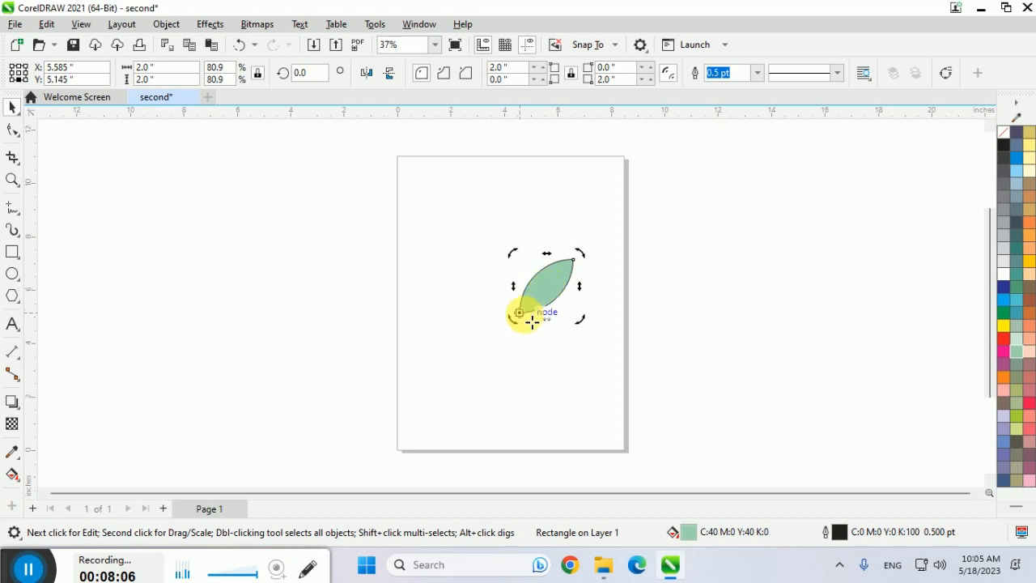
# Rotate a copy of the leaf by about 90° around its lower-left tip and repeat it to complete a four-petal flower.
pyautogui.moveTo(581, 256); pyautogui.dragTo(295, 90)
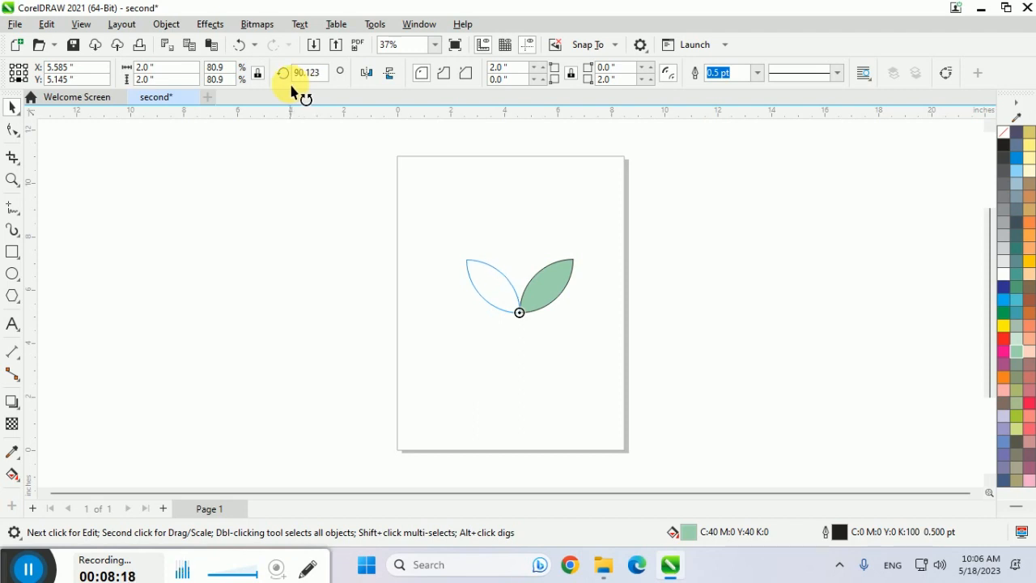
pyautogui.moveTo(292, 86); pyautogui.dragTo(291, 86)
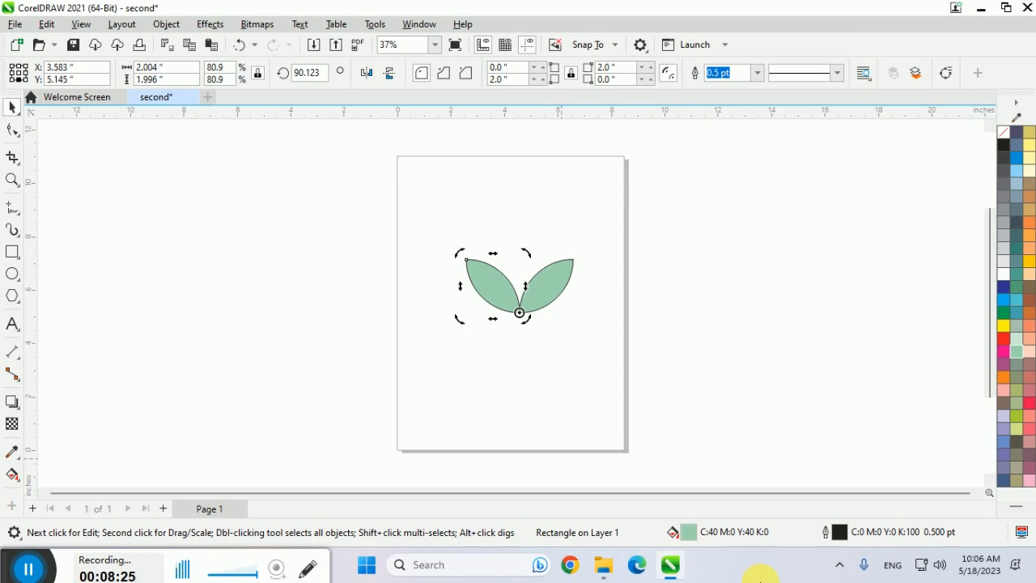
pyautogui.hotkey('ctrl', 'r')
pyautogui.hotkey('ctrl', 'r')
pyautogui.click(767, 243)
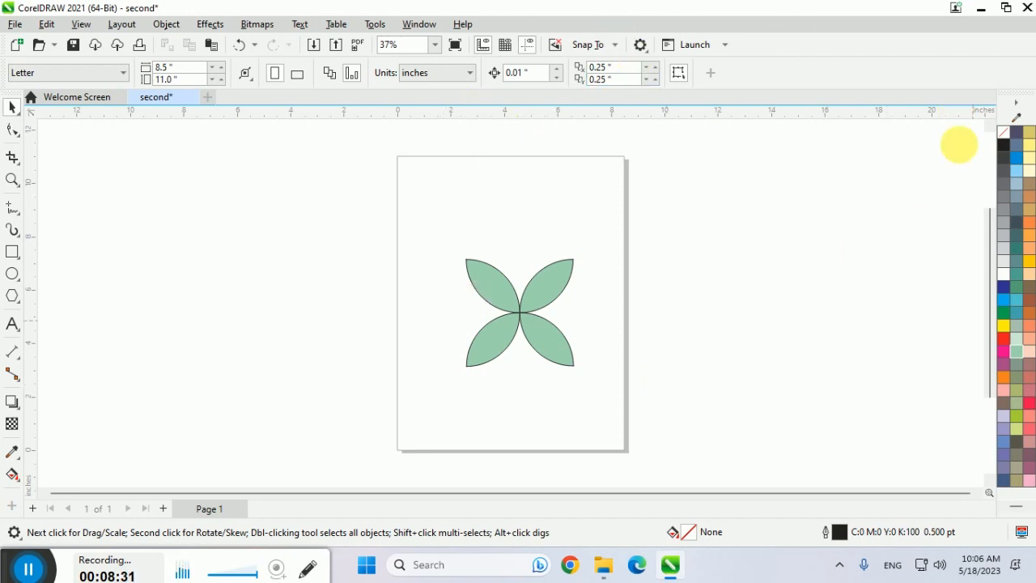
# Copy the upper-right petal to about X 16.35, Y 6.08 inches and place its rotation center just outside its lower-left tip.
pyautogui.moveTo(536, 289); pyautogui.dragTo(847, 273)
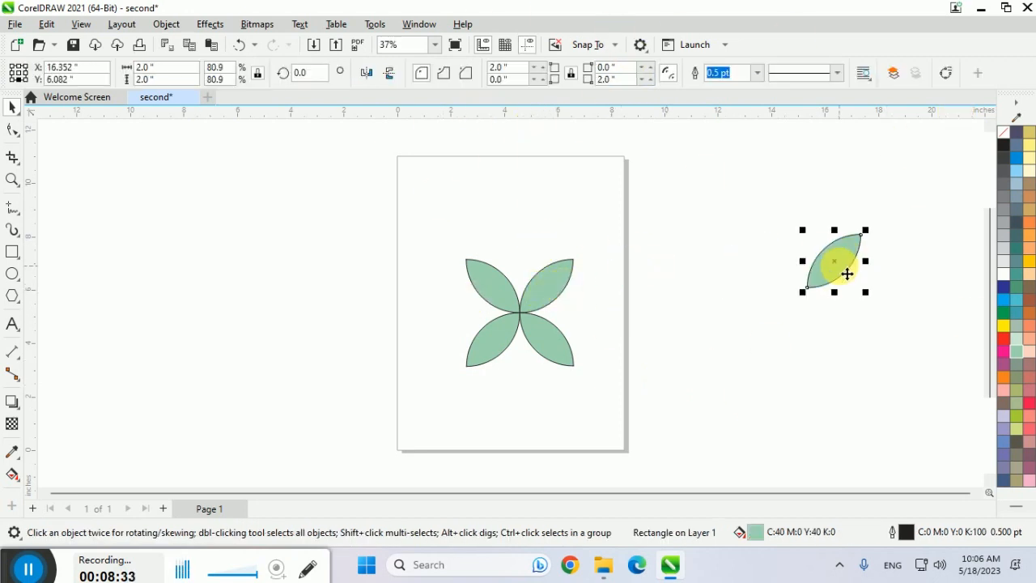
pyautogui.click(856, 267)
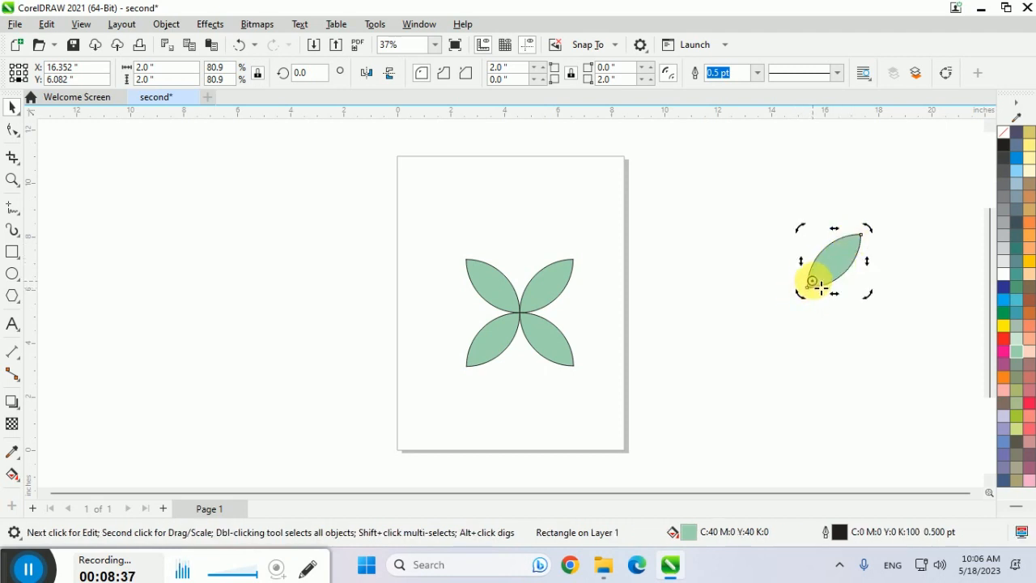
pyautogui.moveTo(823, 293); pyautogui.dragTo(808, 299)
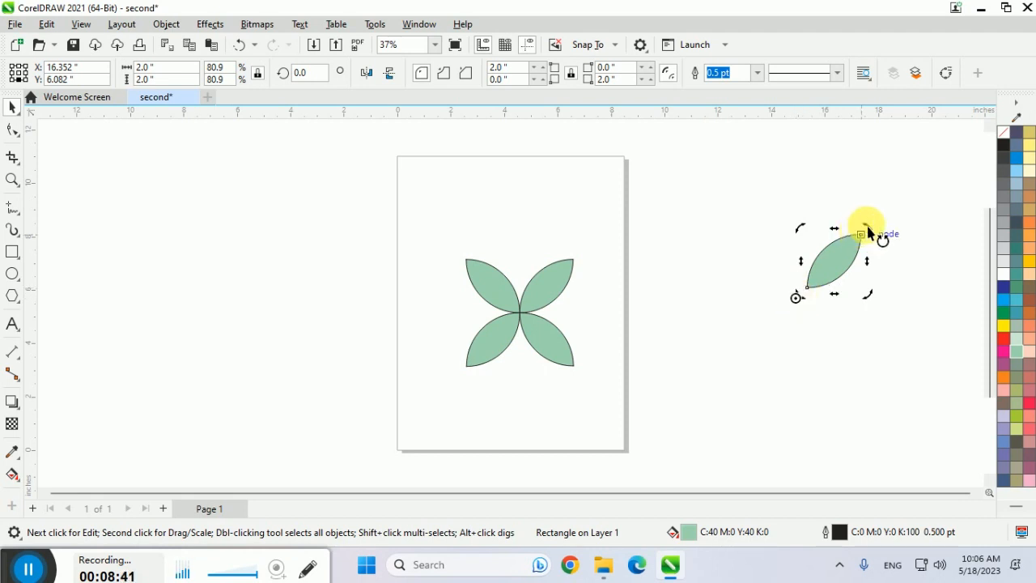
# Rotate a copy of the leaf by about 45.4° around the shifted center and repeat it to complete an eight-petal flower.
pyautogui.moveTo(872, 230); pyautogui.dragTo(797, 173)
pyautogui.hotkey('ctrl', 'r')
pyautogui.hotkey('ctrl', 'r')
pyautogui.hotkey('ctrl', 'r')
pyautogui.hotkey('ctrl', 'r')
pyautogui.hotkey('ctrl', 'r')
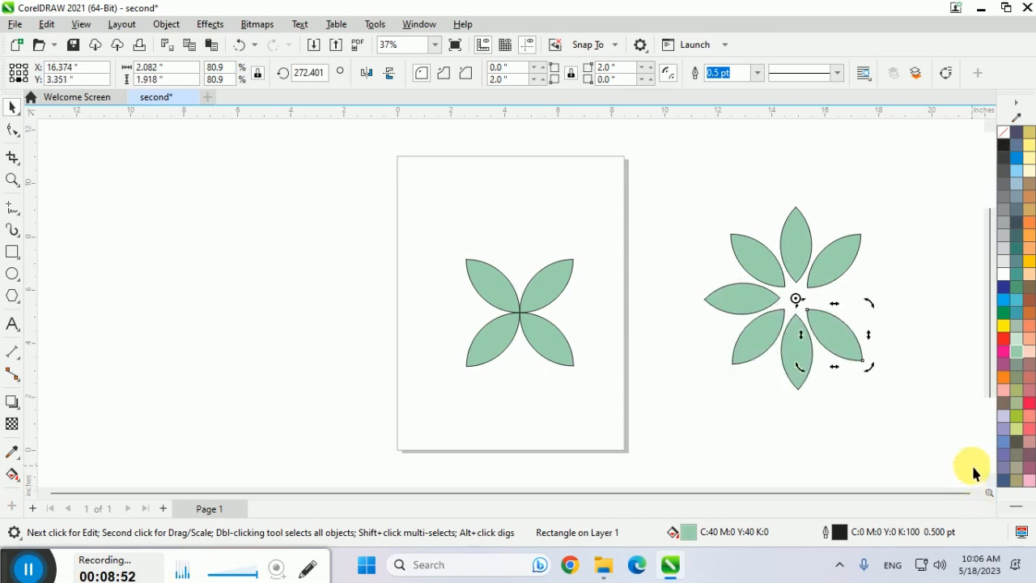
pyautogui.hotkey('ctrl', 'r')
pyautogui.click(710, 417)
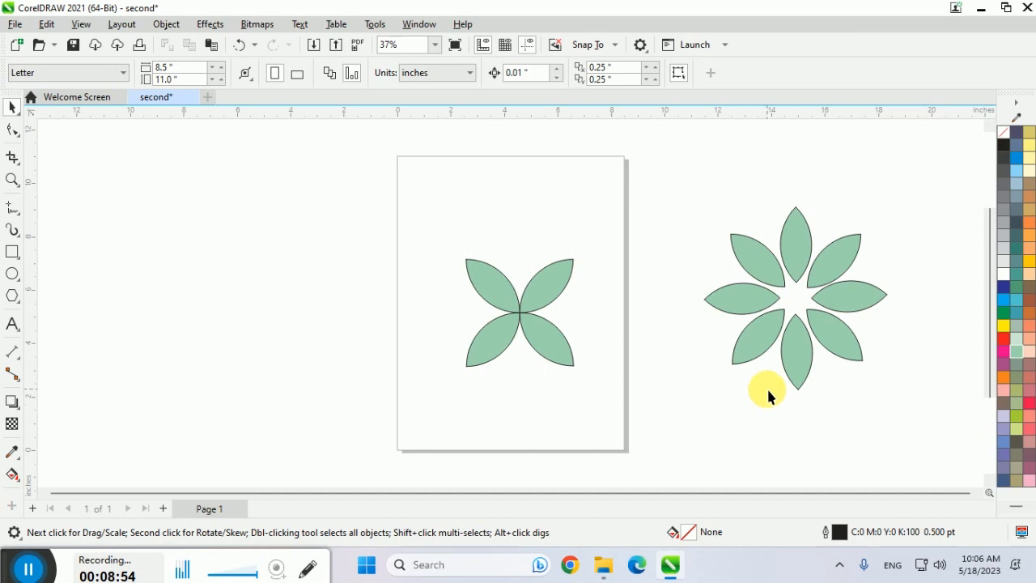
# Copy the eight-petal flower's vertical top petal to about X -4.50, Y 6.98 inches and place its rotation center inside it near the lower tip.
pyautogui.moveTo(797, 243); pyautogui.dragTo(287, 219)
pyautogui.click(277, 259)
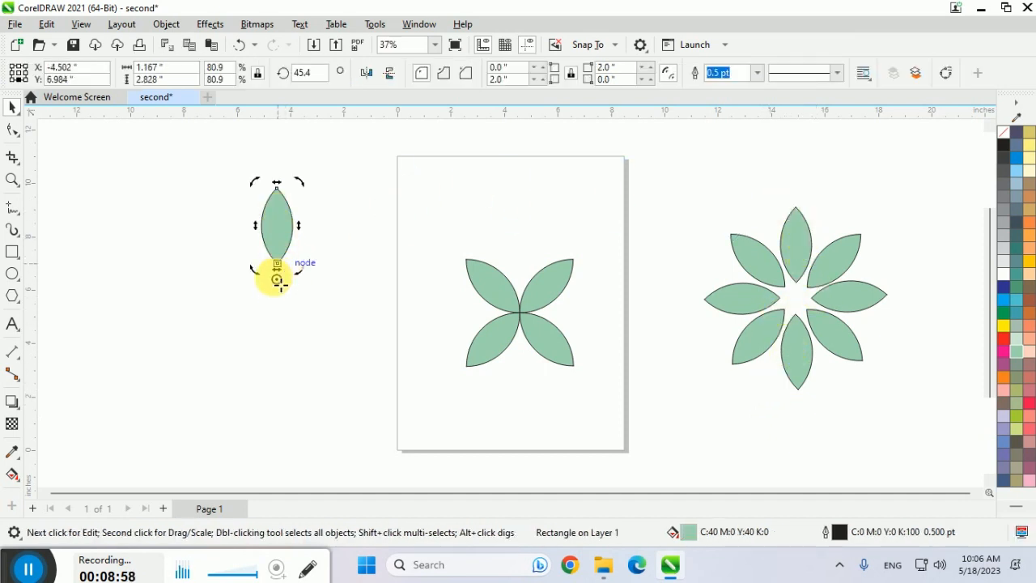
pyautogui.moveTo(283, 289)
pyautogui.mouseDown()
pyautogui.moveTo(284, 247)
pyautogui.moveTo(283, 259)
pyautogui.mouseUp()
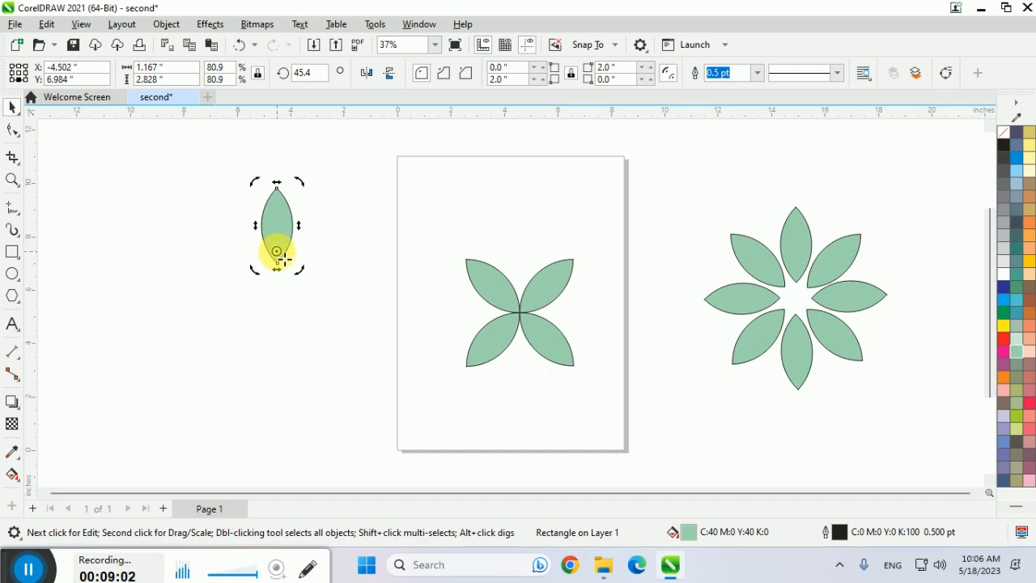
# Rotate a copy of the vertical petal by about 29° around its inner center and repeat it to complete an overlapping 13-petal flower.
pyautogui.moveTo(304, 189); pyautogui.dragTo(266, 192)
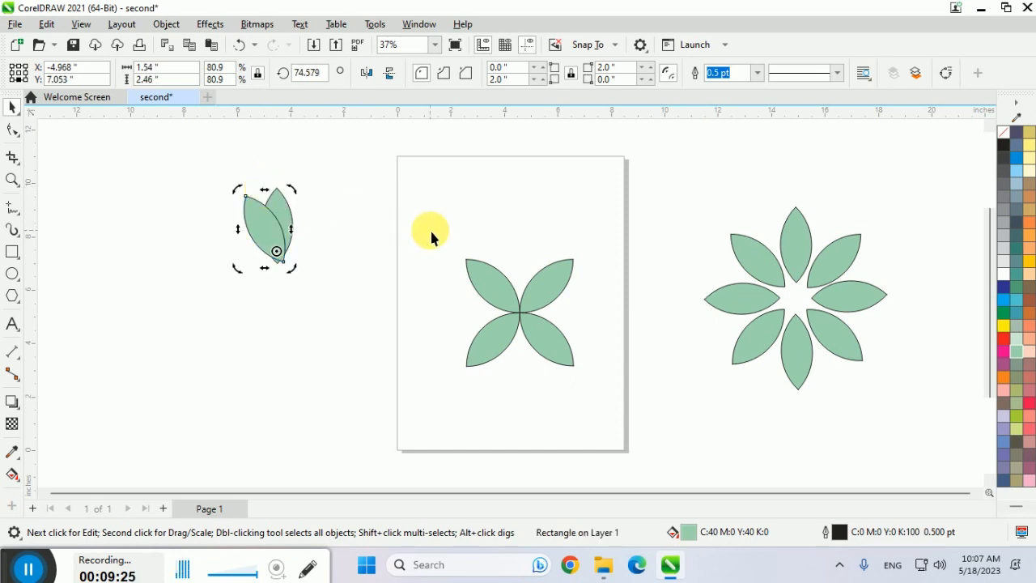
pyautogui.hotkey('ctrl', 'r')
pyautogui.hotkey('ctrl', 'r')
pyautogui.hotkey('ctrl', 'r')
pyautogui.hotkey('ctrl', 'r')
pyautogui.hotkey('ctrl', 'r')
pyautogui.hotkey('ctrl', 'r')
pyautogui.hotkey('ctrl', 'r')
pyautogui.hotkey('ctrl', 'r')
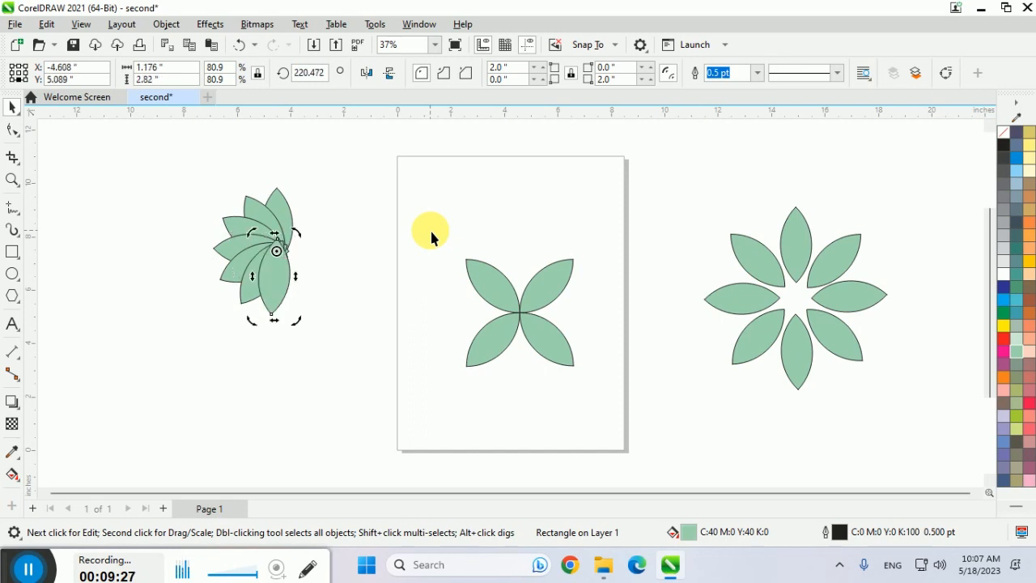
pyautogui.hotkey('ctrl', 'r')
pyautogui.hotkey('ctrl', 'r')
pyautogui.hotkey('ctrl', 'r')
pyautogui.hotkey('ctrl', 'r')
pyautogui.click(361, 150)
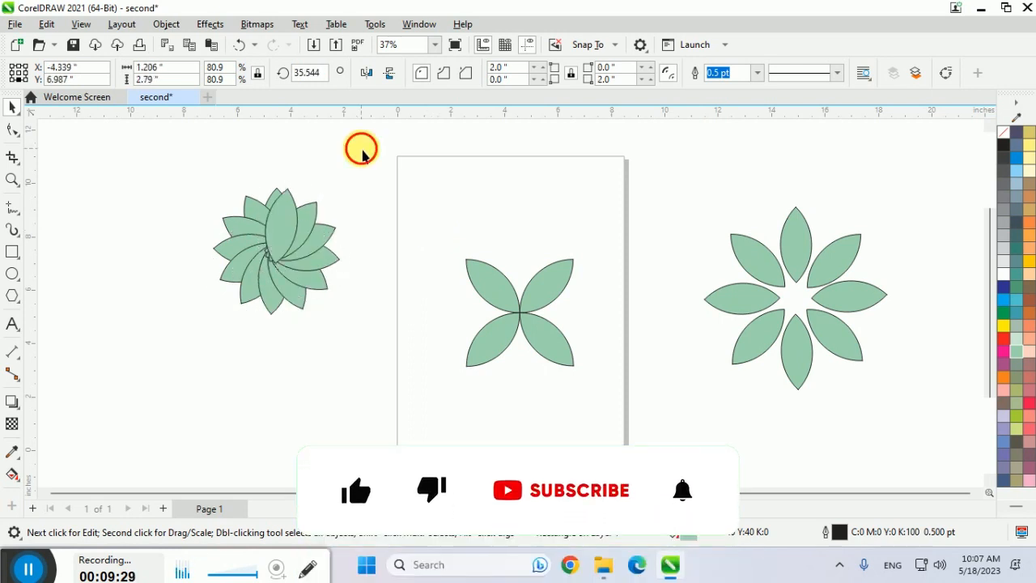
# Move the whole 13-petal flower slightly toward the page, try copying one of its petals below it and undo that copy.
pyautogui.moveTo(157, 163); pyautogui.dragTo(360, 414)
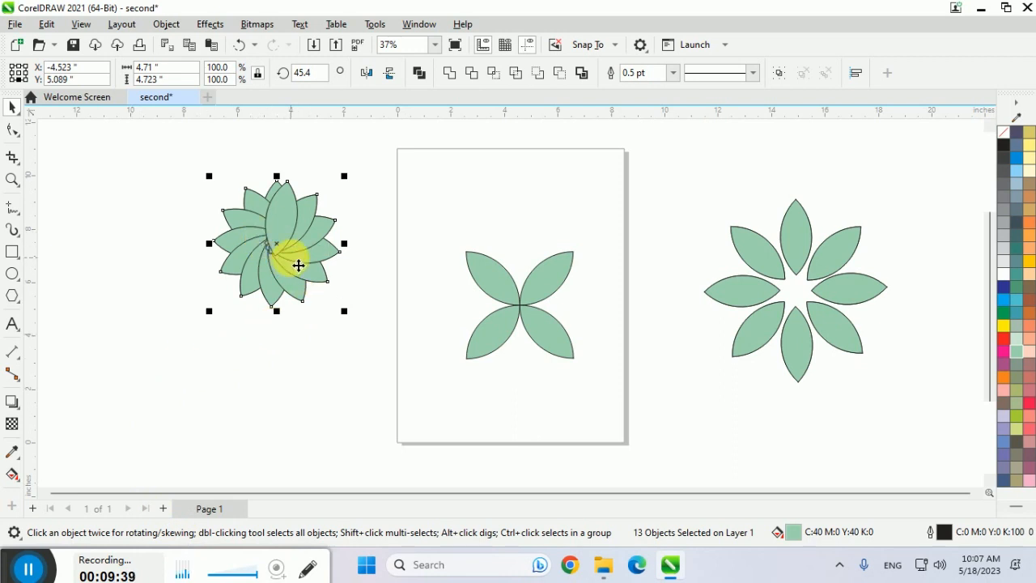
pyautogui.moveTo(294, 231); pyautogui.dragTo(366, 373)
pyautogui.click(410, 262)
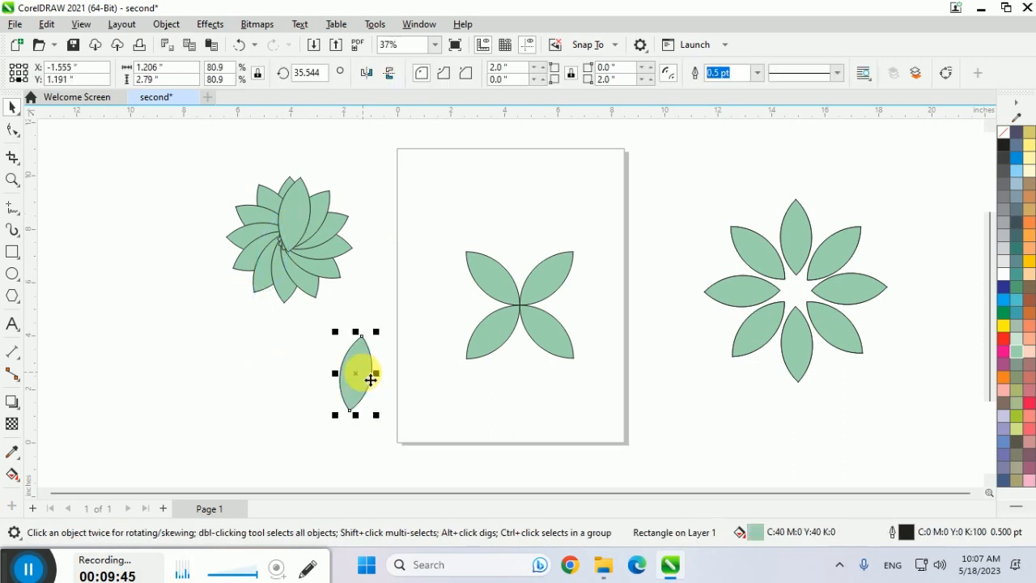
pyautogui.hotkey('ctrl', 'z')
# Copy the four-petal flower's upper-right petal to about X -3.31, Y 2.65 inches and show its rotation handles.
pyautogui.moveTo(557, 282); pyautogui.dragTo(319, 349)
pyautogui.rightClick(319, 349)
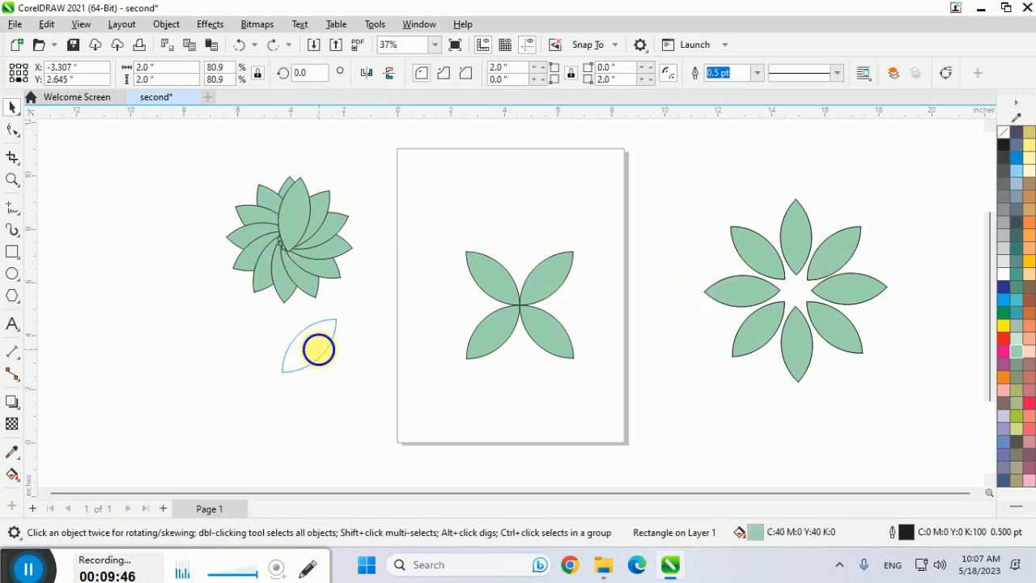
pyautogui.click(319, 349)
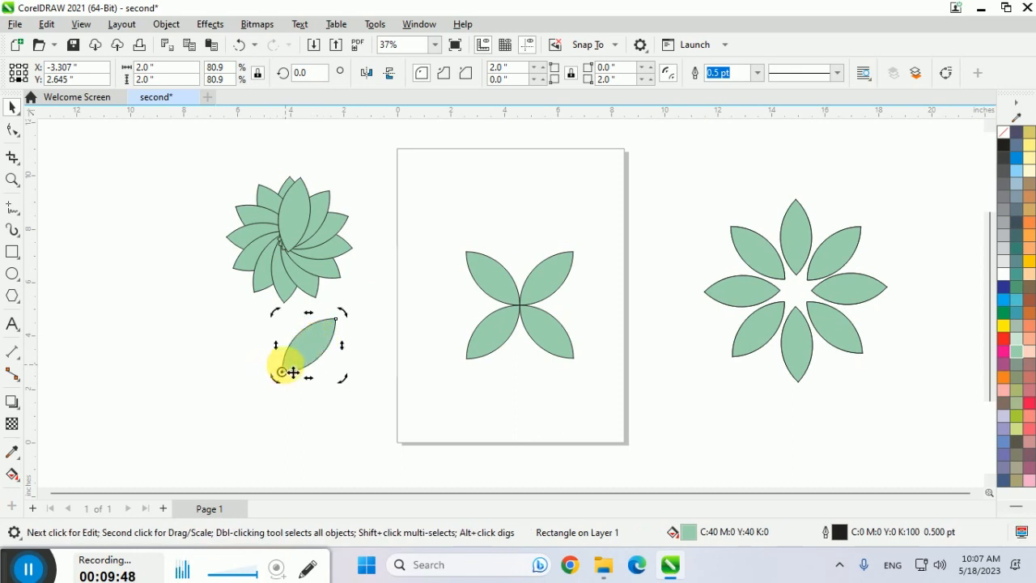
# Place the copied leaf's rotation center inside the leaf and repeat copies rotated by about 32° around it.
pyautogui.moveTo(284, 371); pyautogui.dragTo(312, 357)
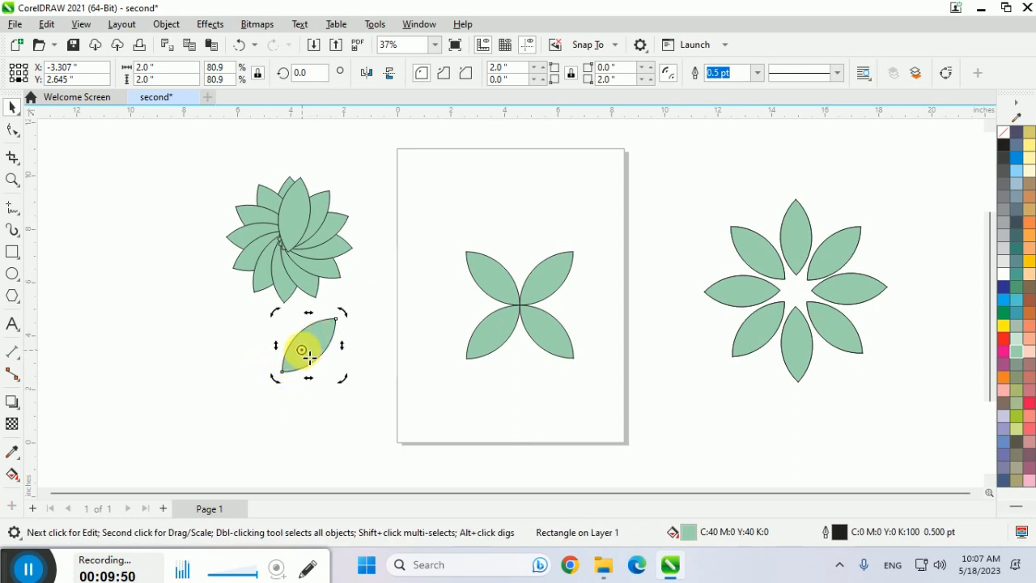
pyautogui.moveTo(342, 314); pyautogui.dragTo(315, 297)
pyautogui.hotkey('ctrl', 'r')
pyautogui.hotkey('ctrl', 'r')
pyautogui.hotkey('ctrl', 'r')
pyautogui.hotkey('ctrl', 'r')
pyautogui.hotkey('ctrl', 'r')
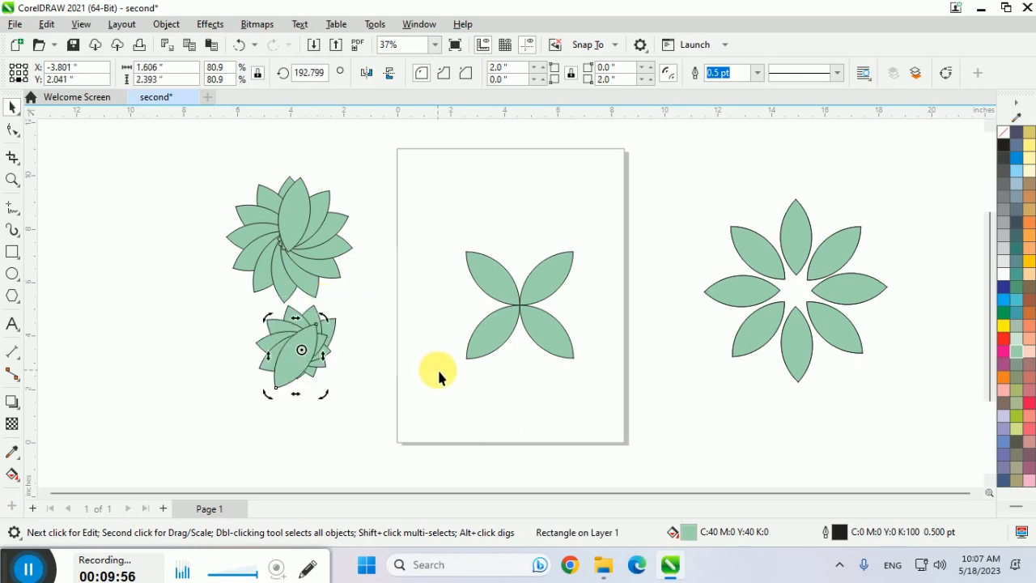
pyautogui.hotkey('ctrl', 'r')
pyautogui.hotkey('ctrl', 'r')
pyautogui.hotkey('ctrl', 'r')
pyautogui.hotkey('ctrl', 'r')
pyautogui.hotkey('ctrl', 'r')
pyautogui.click(401, 372)
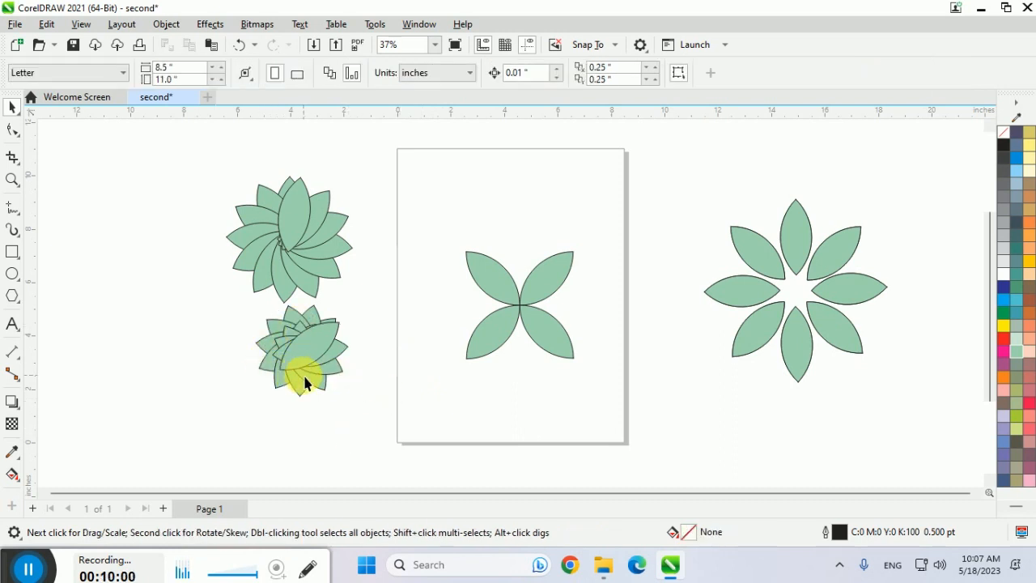
# Undo the overlapping rotated copies back to the single leaf below the 13-petal flower.
pyautogui.hotkey('ctrl', 'z')
pyautogui.hotkey('ctrl', 'z')
pyautogui.hotkey('ctrl', 'z')
pyautogui.hotkey('ctrl', 'z')
pyautogui.hotkey('ctrl', 'z')
pyautogui.hotkey('ctrl', 'z')
pyautogui.hotkey('ctrl', 'z')
pyautogui.hotkey('ctrl', 'z')
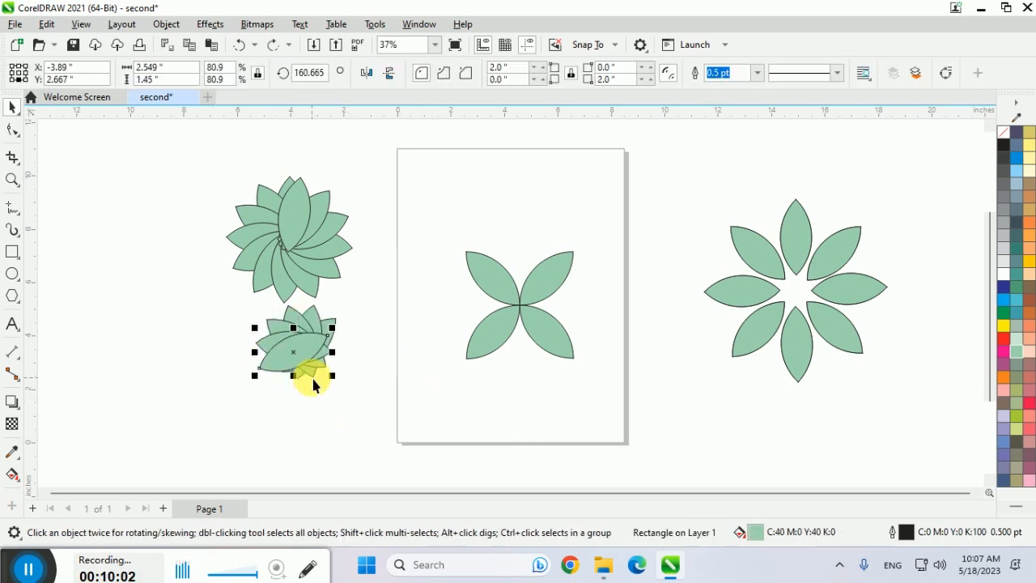
pyautogui.hotkey('ctrl', 'z')
pyautogui.hotkey('ctrl', 'z')
pyautogui.hotkey('ctrl', 'z')
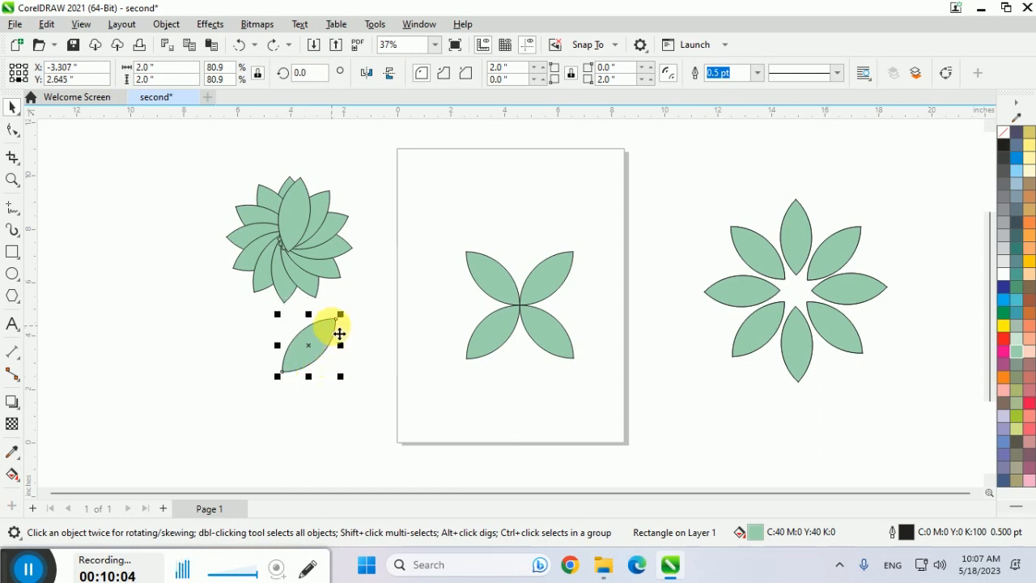
# Place the single leaf's rotation center on its lower-left tip and make a copy rotated by 15° around it.
pyautogui.click(338, 327)
pyautogui.moveTo(301, 350); pyautogui.dragTo(282, 372)
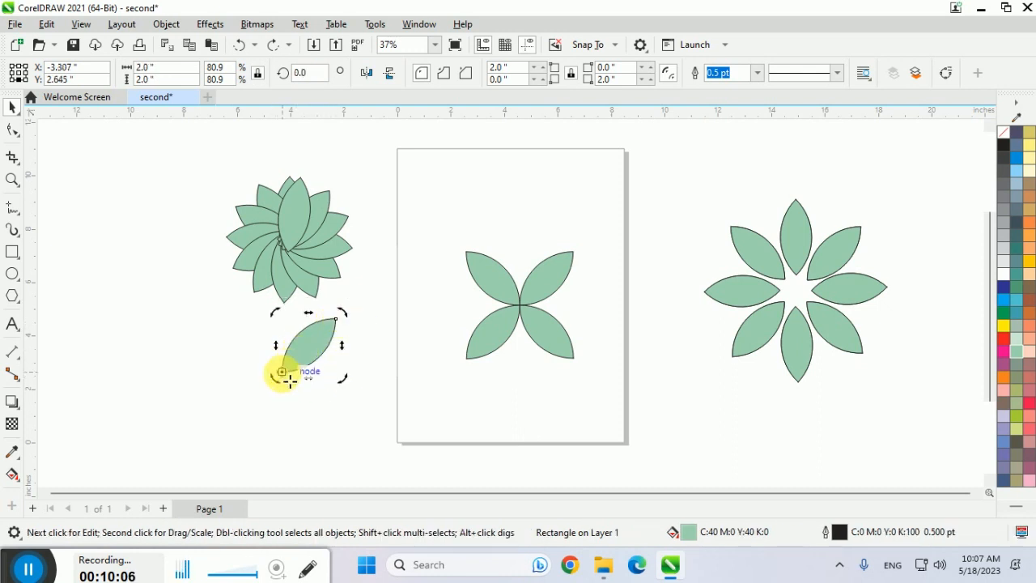
pyautogui.moveTo(341, 314); pyautogui.dragTo(315, 301)
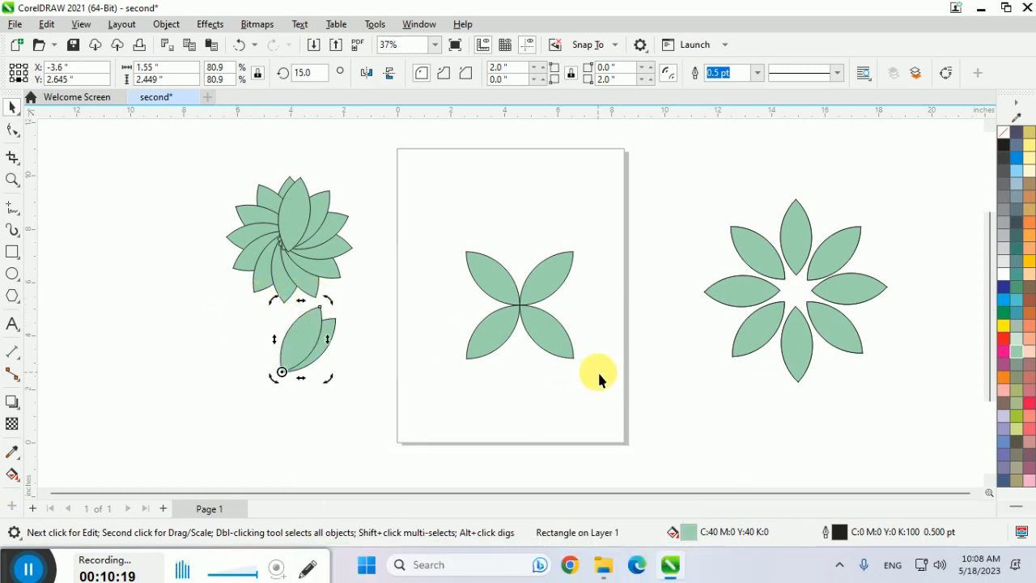
# Repeat the 15° rotated copy until a full 24-petal flower is formed, and select all of its petals.
pyautogui.hotkey('ctrl', 'r')
pyautogui.hotkey('ctrl', 'r')
pyautogui.hotkey('ctrl', 'r')
pyautogui.hotkey('ctrl', 'r')
pyautogui.hotkey('ctrl', 'r')
pyautogui.hotkey('ctrl', 'r')
pyautogui.hotkey('ctrl', 'r')
pyautogui.hotkey('ctrl', 'r')
pyautogui.hotkey('ctrl', 'r')
pyautogui.hotkey('ctrl', 'r')
pyautogui.hotkey('ctrl', 'r')
pyautogui.hotkey('ctrl', 'r')
pyautogui.hotkey('ctrl', 'r')
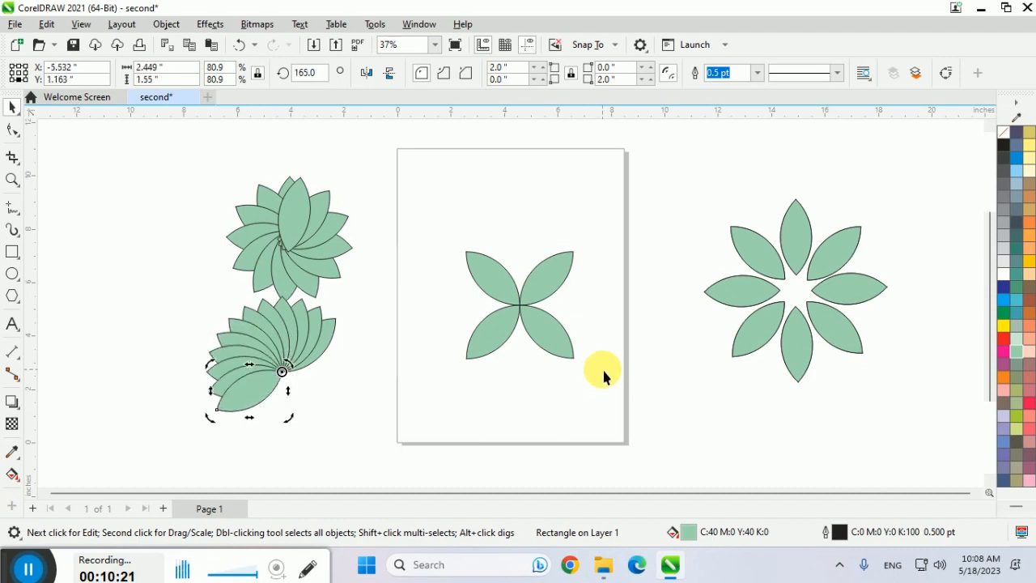
pyautogui.hotkey('ctrl', 'r')
pyautogui.hotkey('ctrl', 'r')
pyautogui.hotkey('ctrl', 'r')
pyautogui.hotkey('ctrl', 'r')
pyautogui.hotkey('ctrl', 'r')
pyautogui.hotkey('ctrl', 'r')
pyautogui.hotkey('ctrl', 'r')
pyautogui.hotkey('ctrl', 'r')
pyautogui.hotkey('ctrl', 'r')
pyautogui.hotkey('ctrl', 'r')
pyautogui.hotkey('ctrl', 'r')
pyautogui.hotkey('ctrl', 'r')
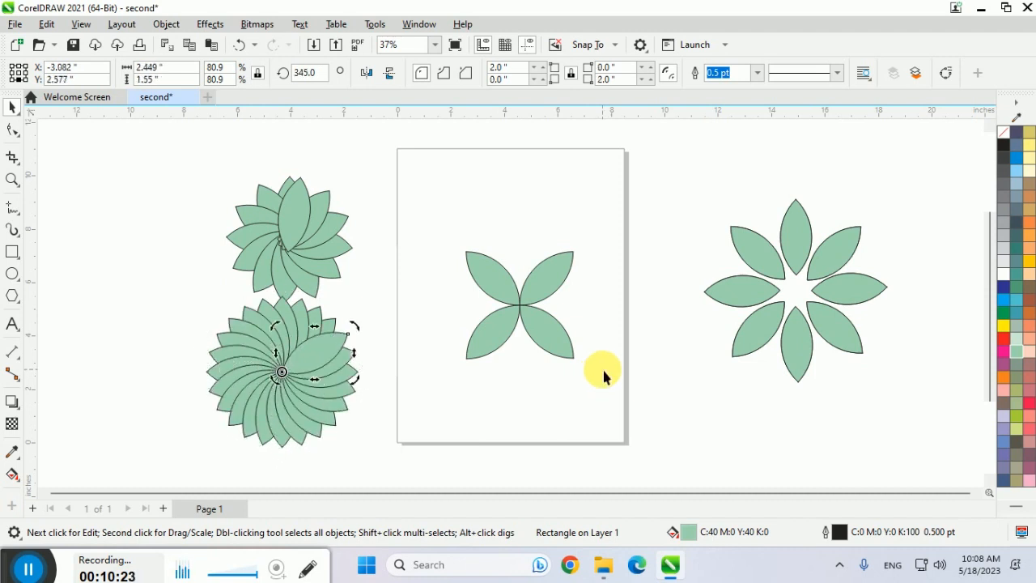
pyautogui.click(419, 451)
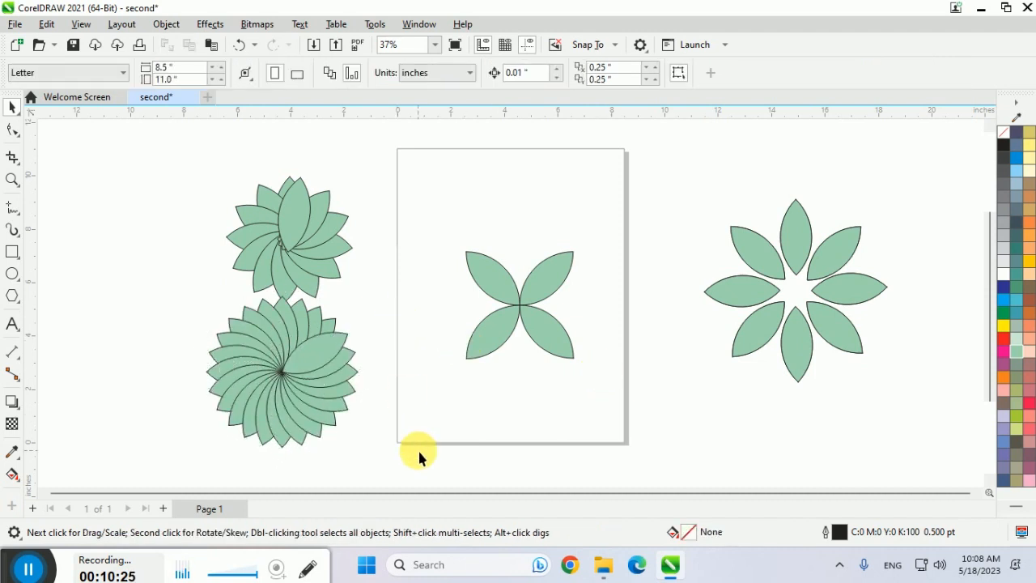
pyautogui.moveTo(387, 479); pyautogui.dragTo(121, 282)
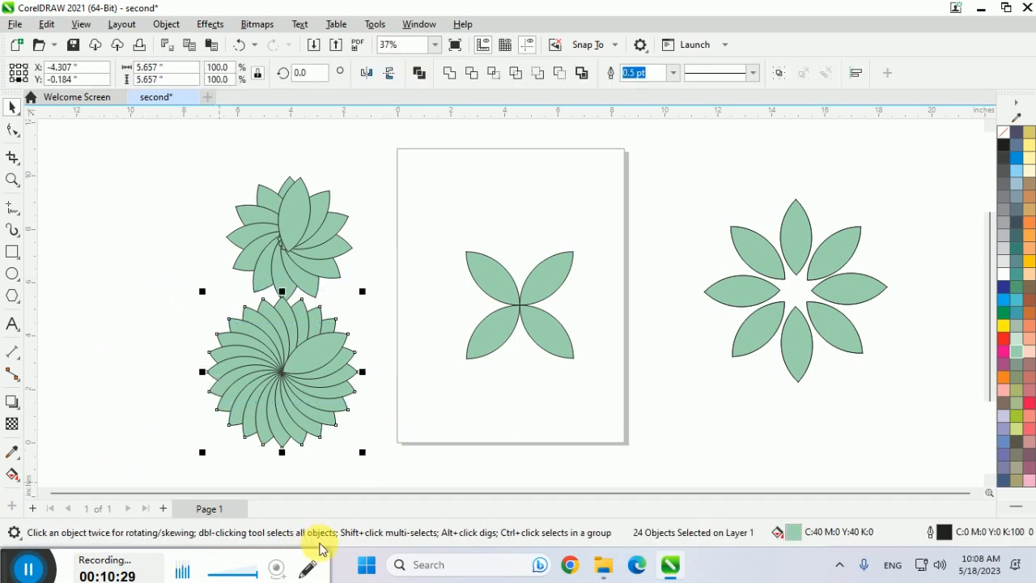